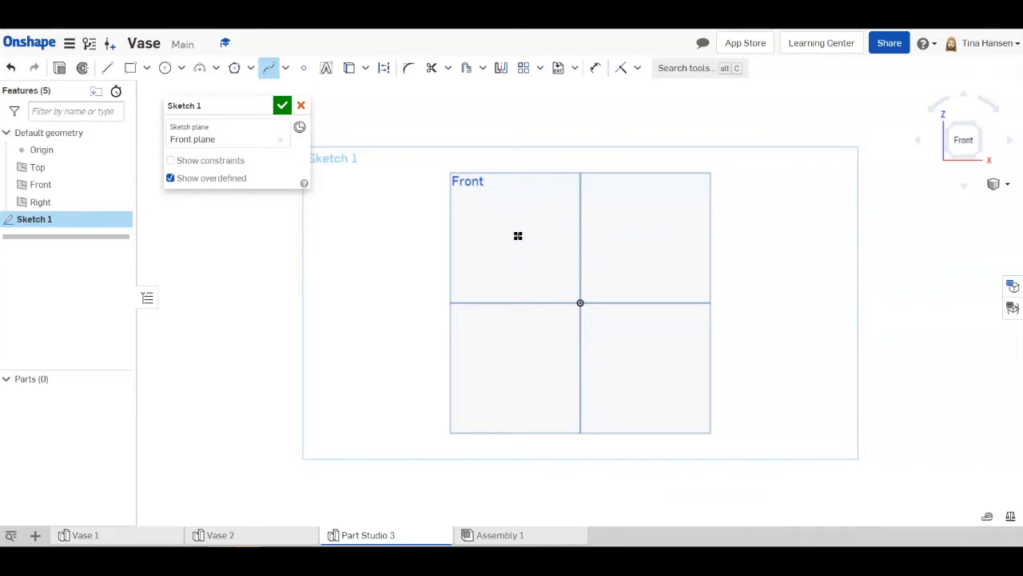
pyautogui.click(512, 238)
pyautogui.click(516, 229)
pyautogui.click(527, 242)
pyautogui.click(535, 259)
pyautogui.click(529, 271)
pyautogui.click(516, 280)
pyautogui.click(503, 287)
pyautogui.moveTo(490, 313); pyautogui.dragTo(496, 339)
pyautogui.click(509, 355)
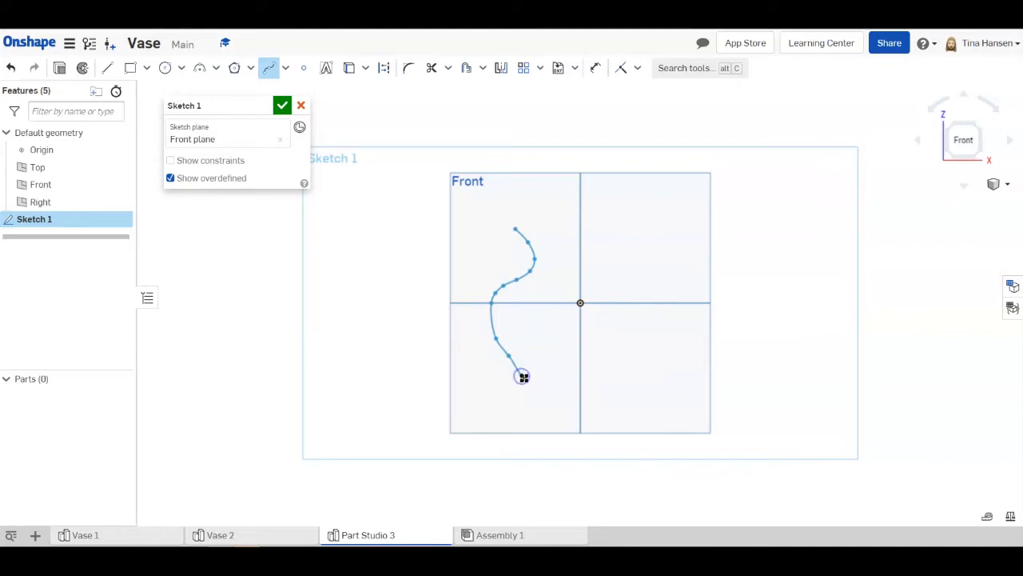
pyautogui.click(522, 377)
pyautogui.doubleClick(534, 395)
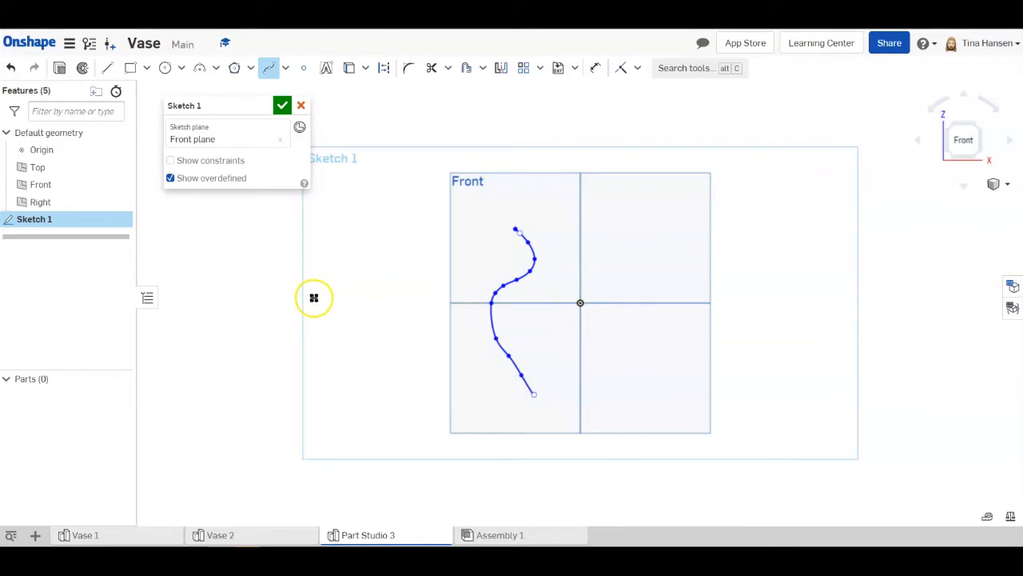
pyautogui.click(108, 70)
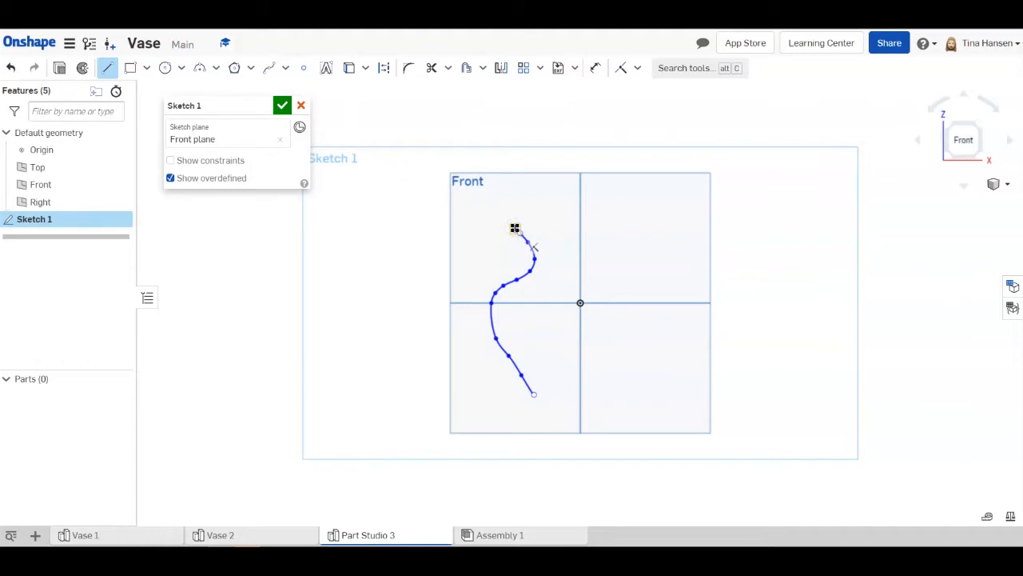
pyautogui.moveTo(515, 229); pyautogui.dragTo(579, 230)
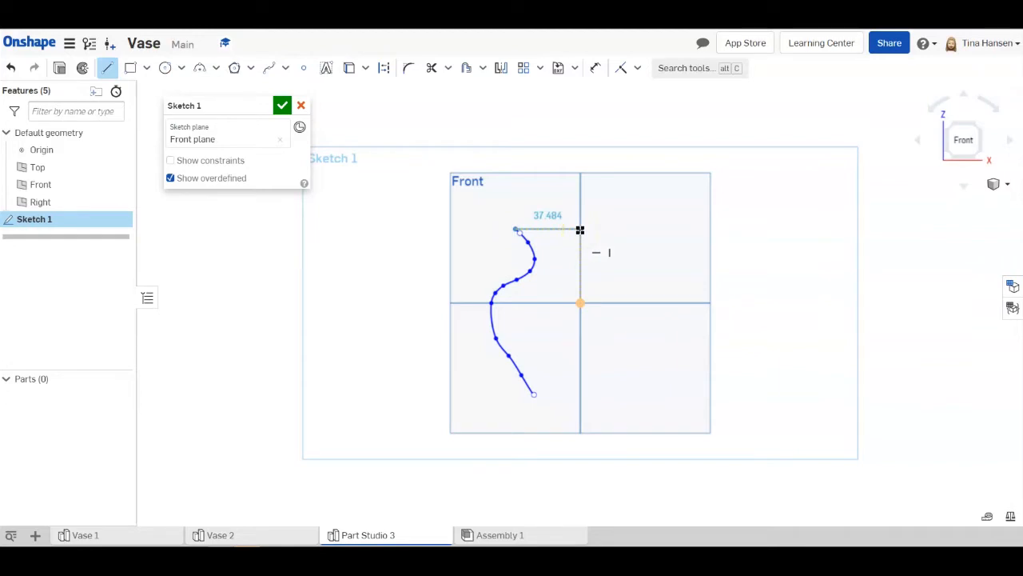
pyautogui.moveTo(580, 229); pyautogui.dragTo(535, 396)
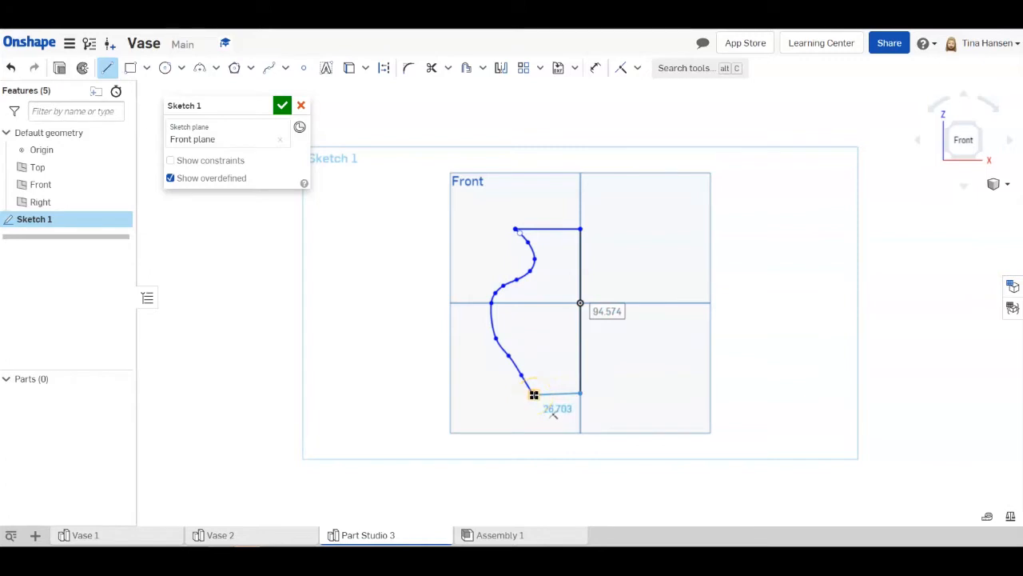
pyautogui.moveTo(534, 394); pyautogui.dragTo(534, 394)
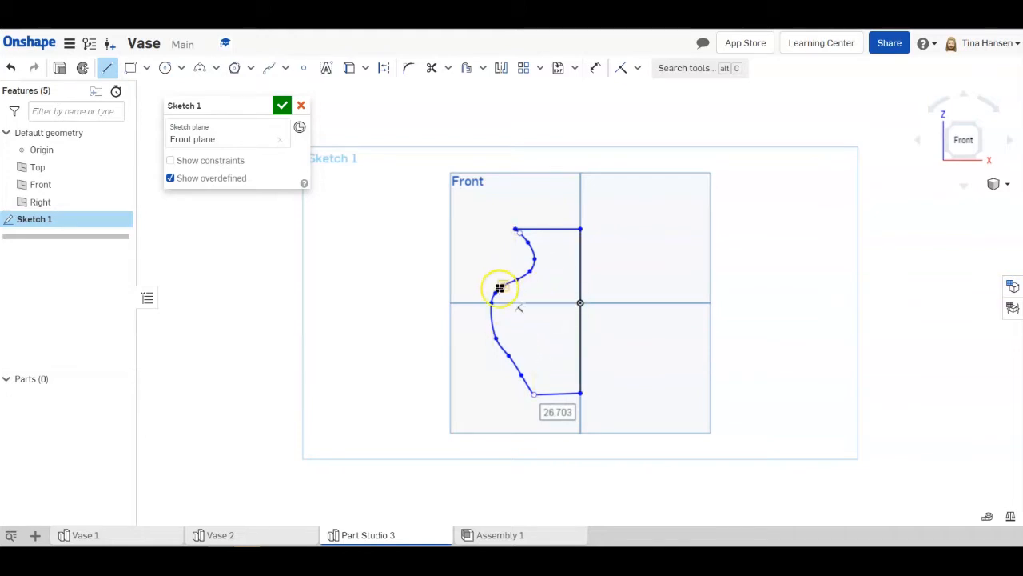
pyautogui.click(302, 105)
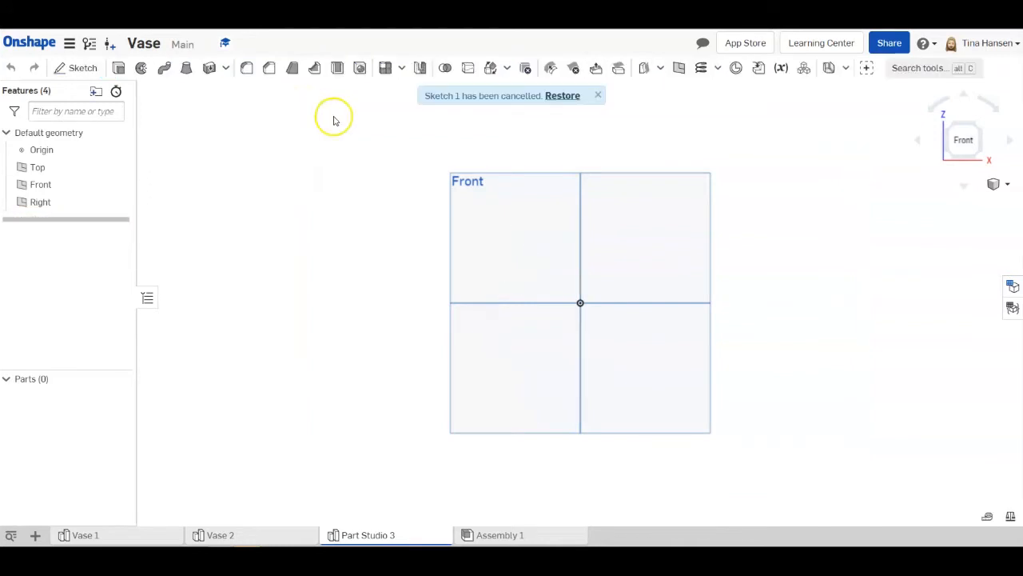
pyautogui.click(599, 96)
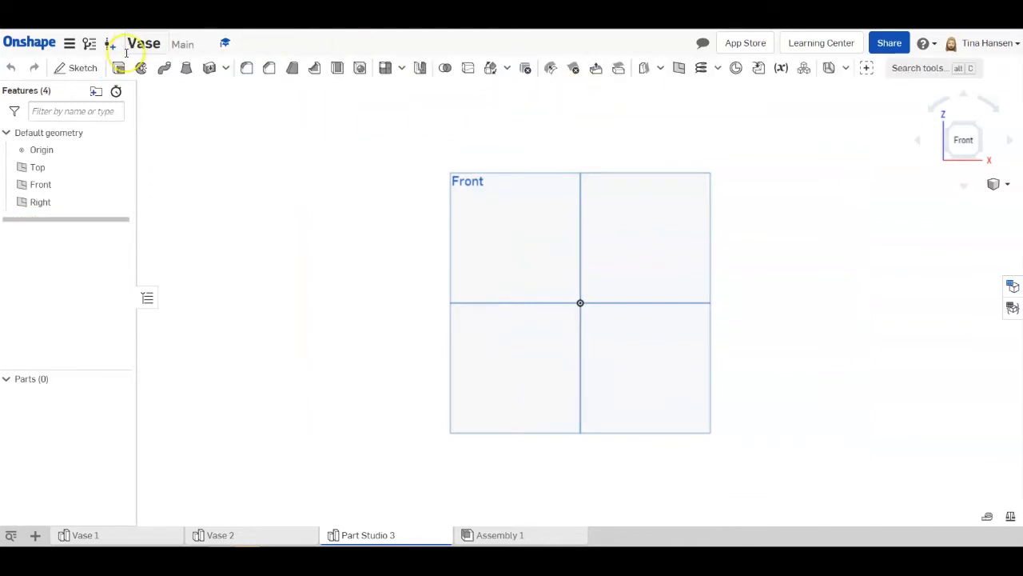
# Start a sketch on the Front plane and draw a spline vase half-profile left of the vertical axis, about 95 mm tall, bulging about 51 mm out
pyautogui.click(83, 67)
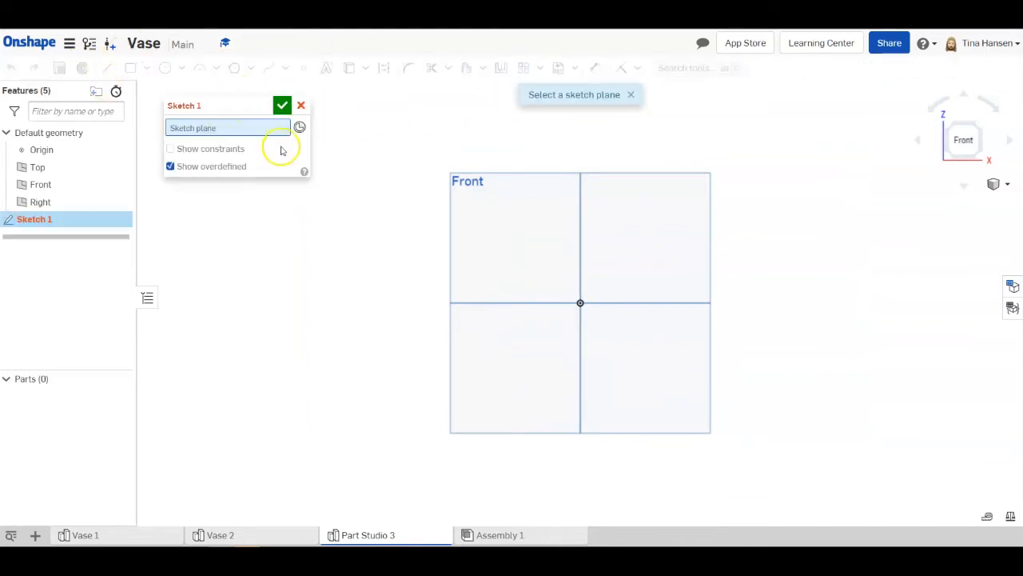
pyautogui.click(498, 203)
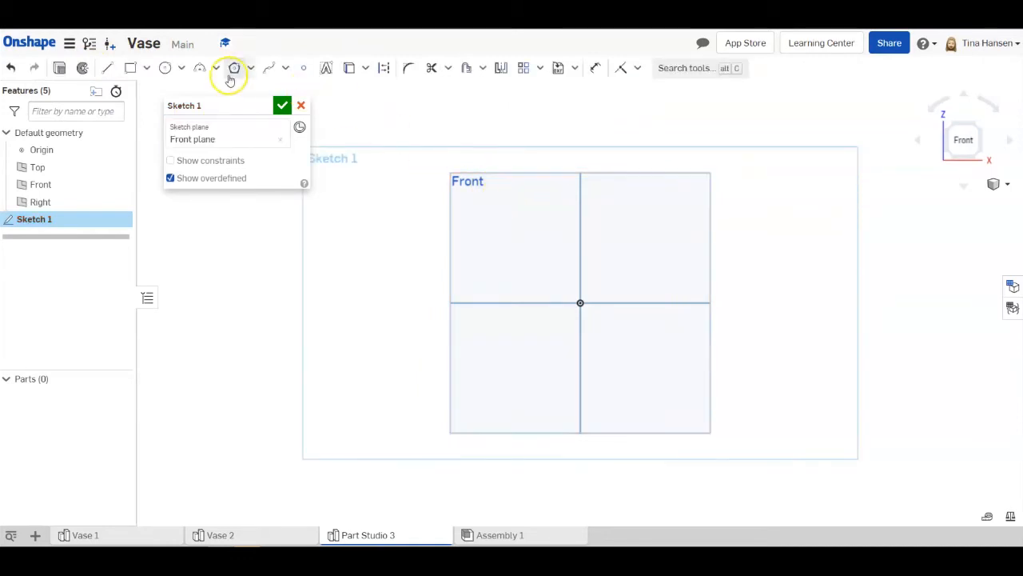
pyautogui.click(269, 68)
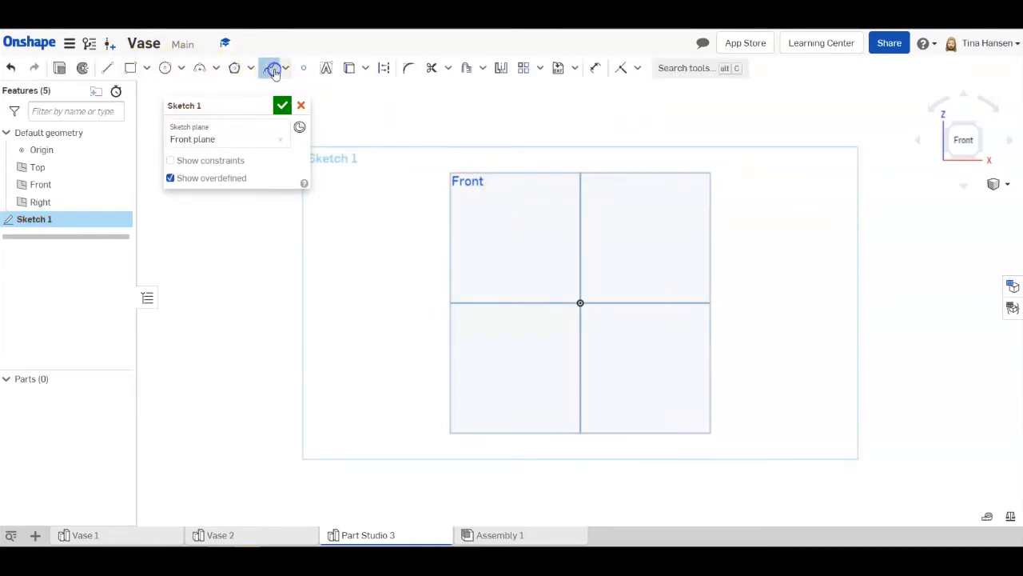
pyautogui.click(523, 233)
pyautogui.click(526, 250)
pyautogui.click(512, 261)
pyautogui.click(498, 277)
pyautogui.click(492, 286)
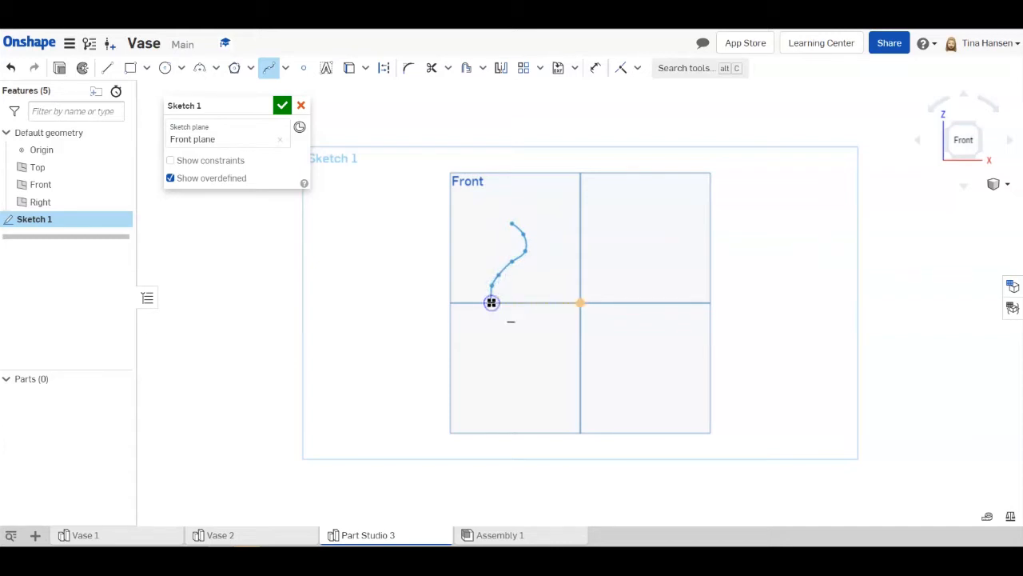
pyautogui.click(491, 302)
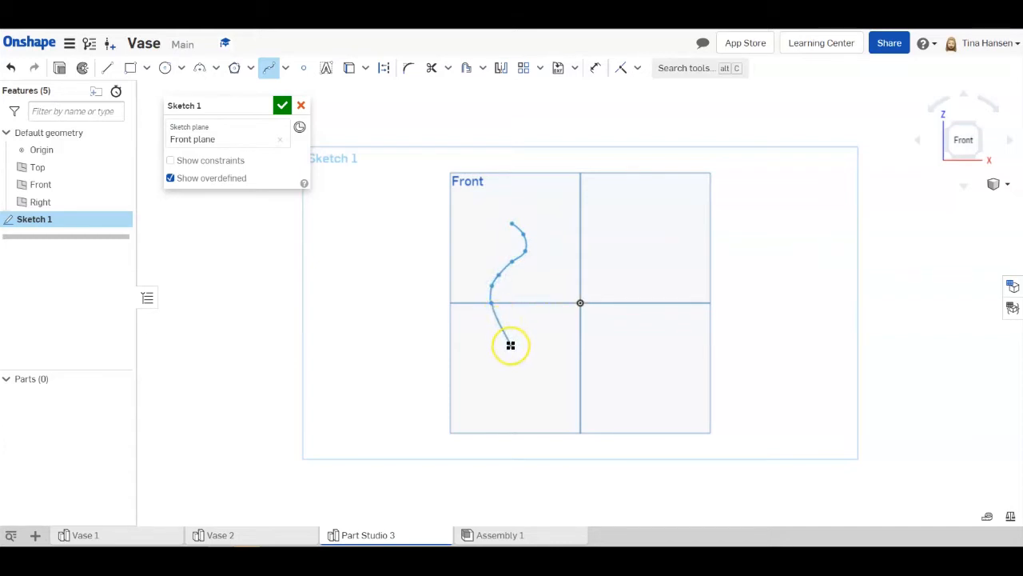
pyautogui.click(503, 337)
pyautogui.click(511, 356)
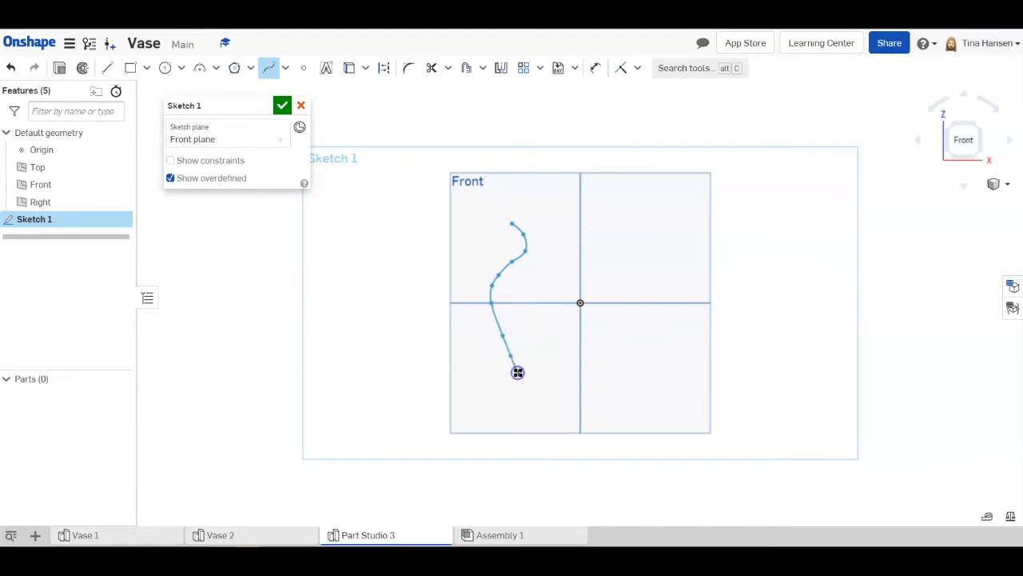
pyautogui.click(517, 374)
pyautogui.doubleClick(524, 388)
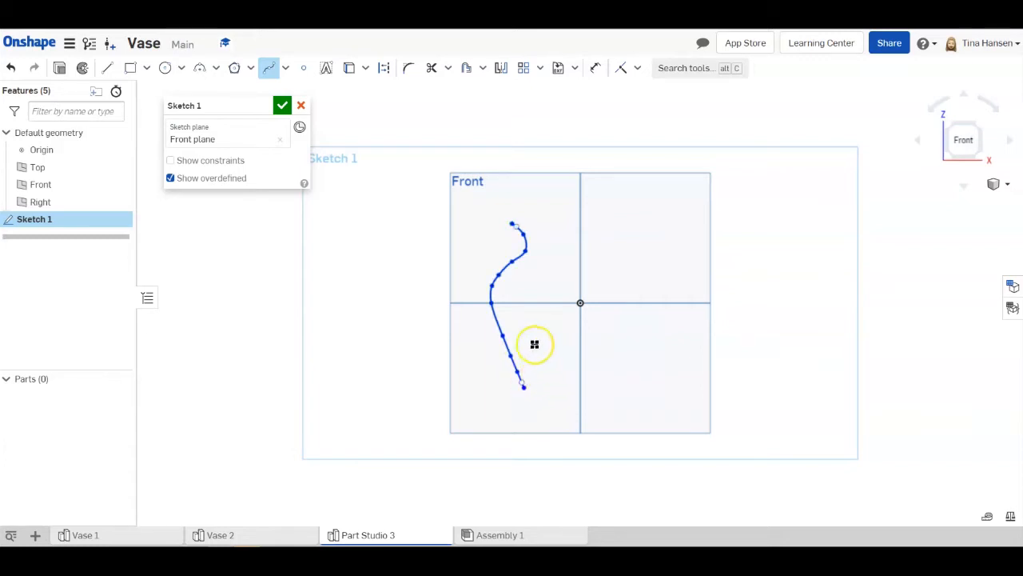
# Close the vase profile with lines: about 39 mm across the rim, about 95 mm down the vertical axis, and about 32 mm along the base
pyautogui.click(106, 69)
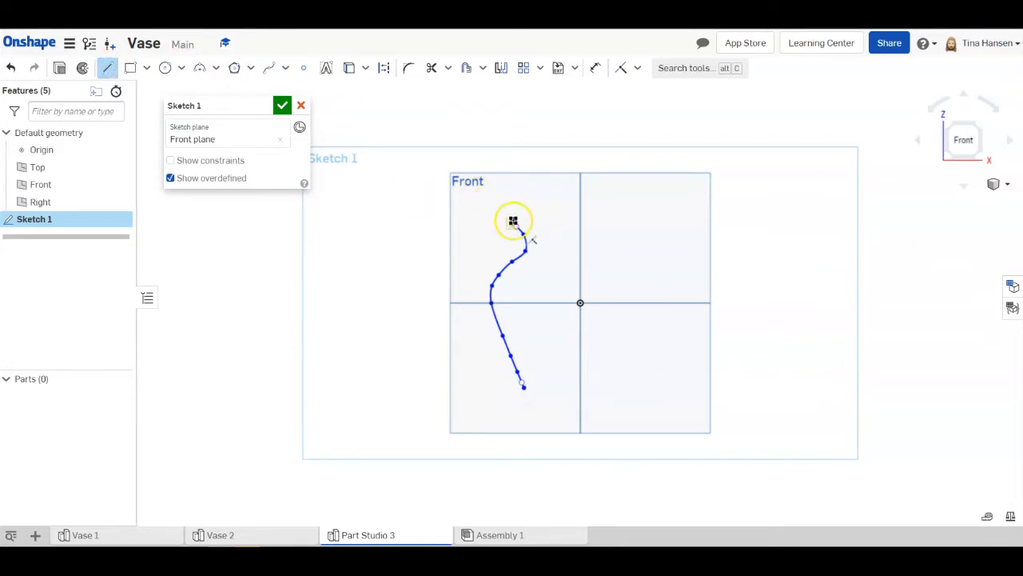
pyautogui.moveTo(512, 223); pyautogui.dragTo(575, 221)
pyautogui.click(579, 223)
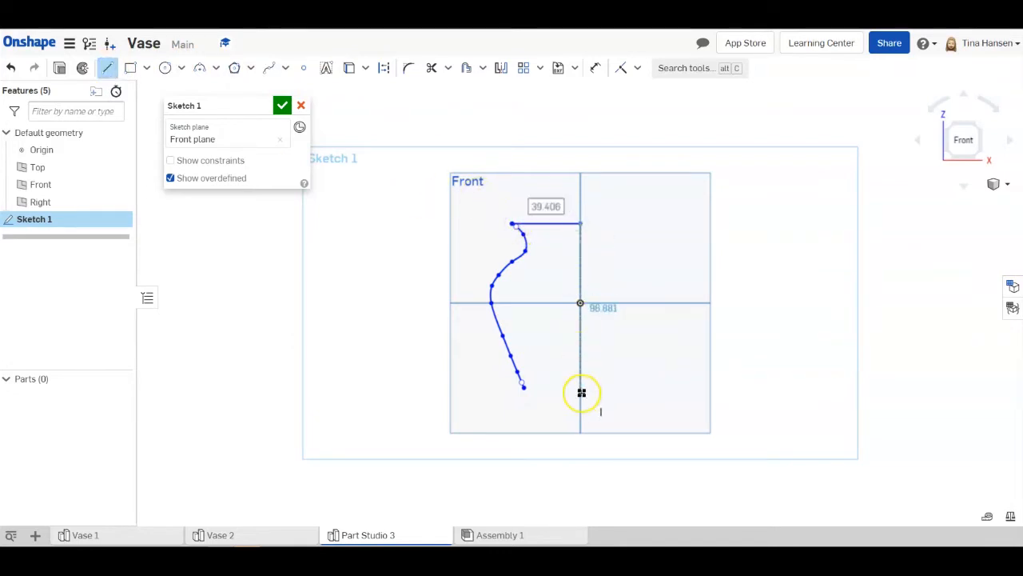
pyautogui.click(580, 388)
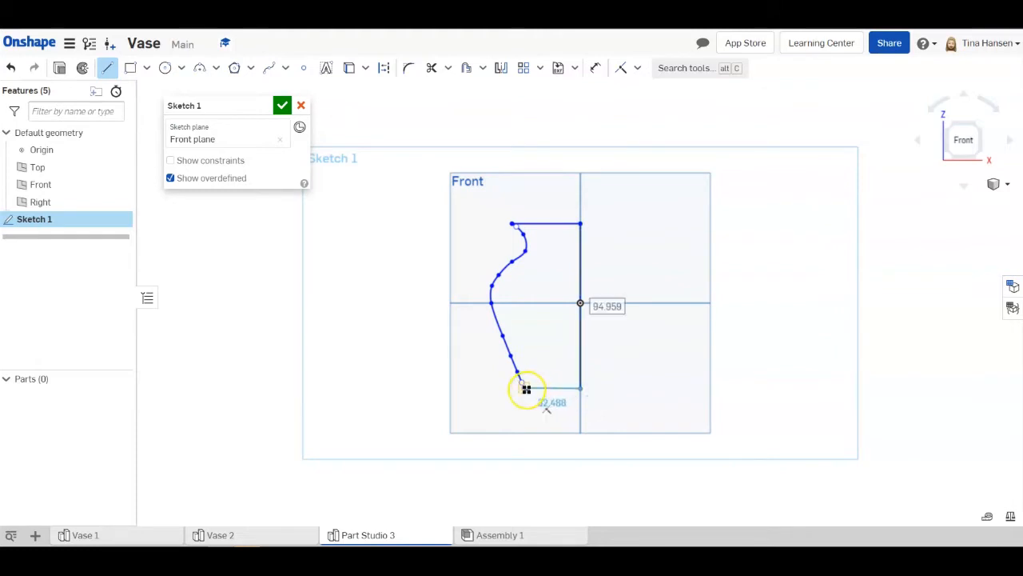
pyautogui.click(523, 389)
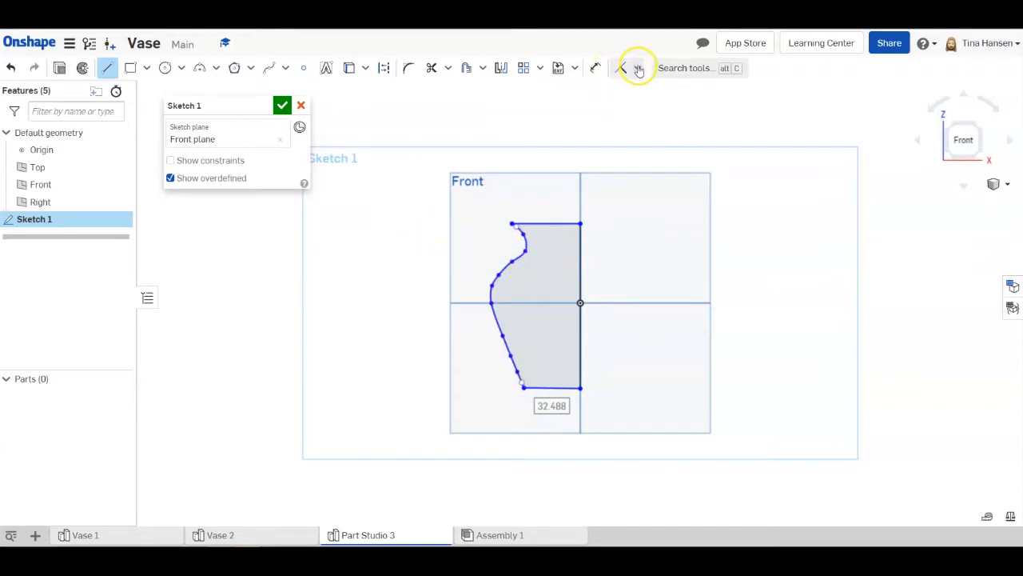
# Apply a Parallel constraint between the rim line and the base line of the vase profile
pyautogui.click(638, 69)
pyautogui.click(647, 135)
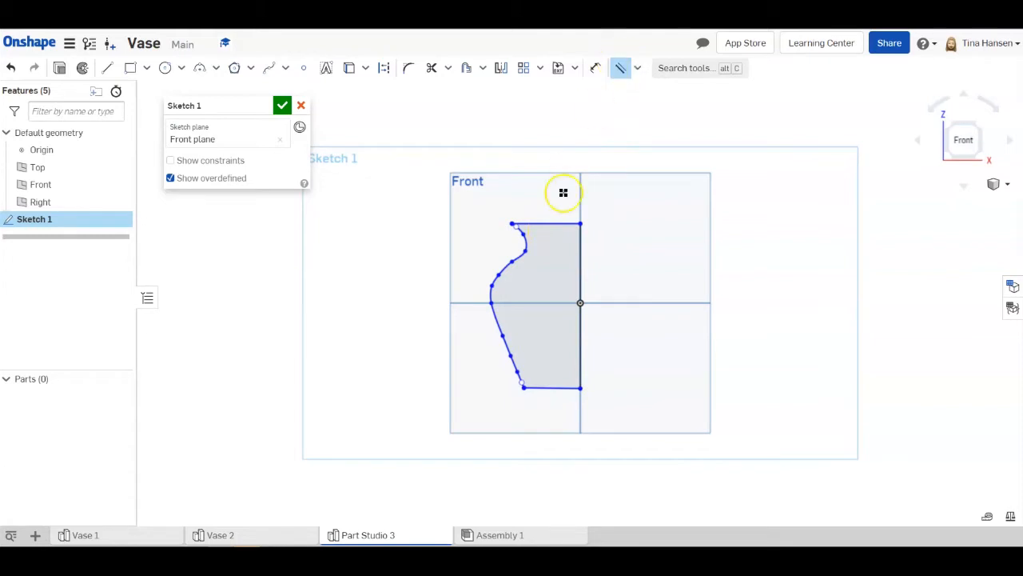
pyautogui.click(551, 223)
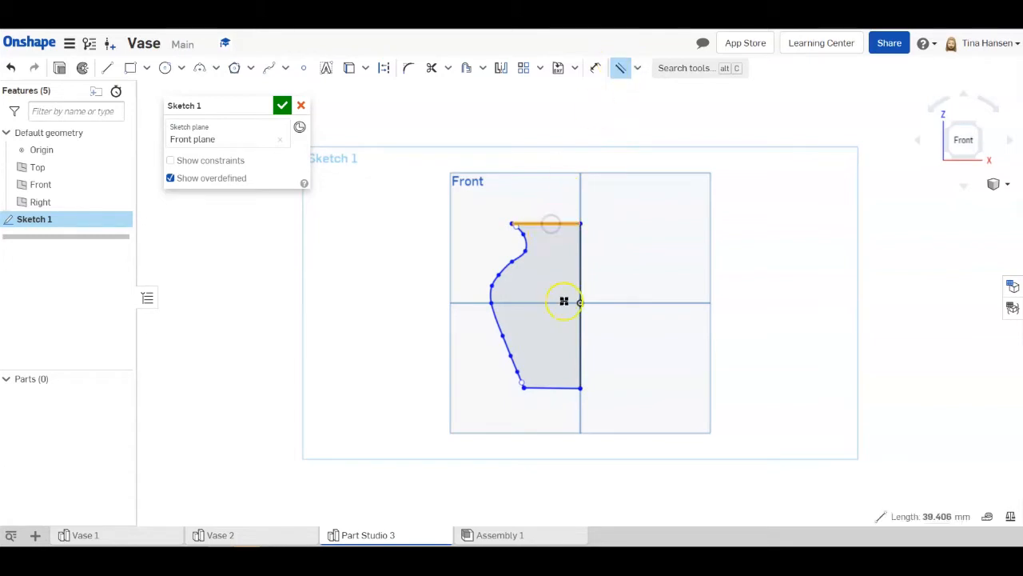
pyautogui.click(551, 389)
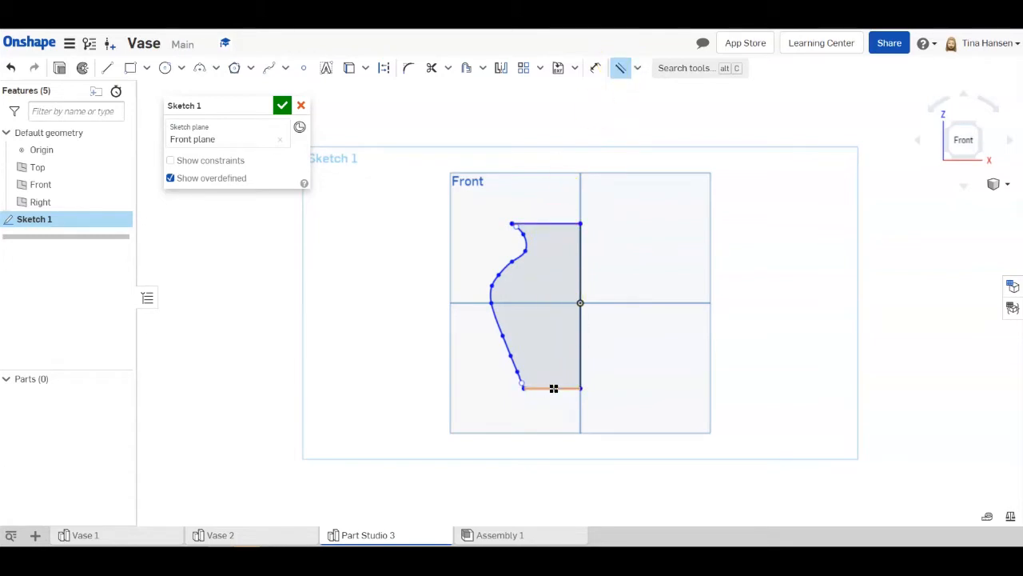
pyautogui.click(622, 68)
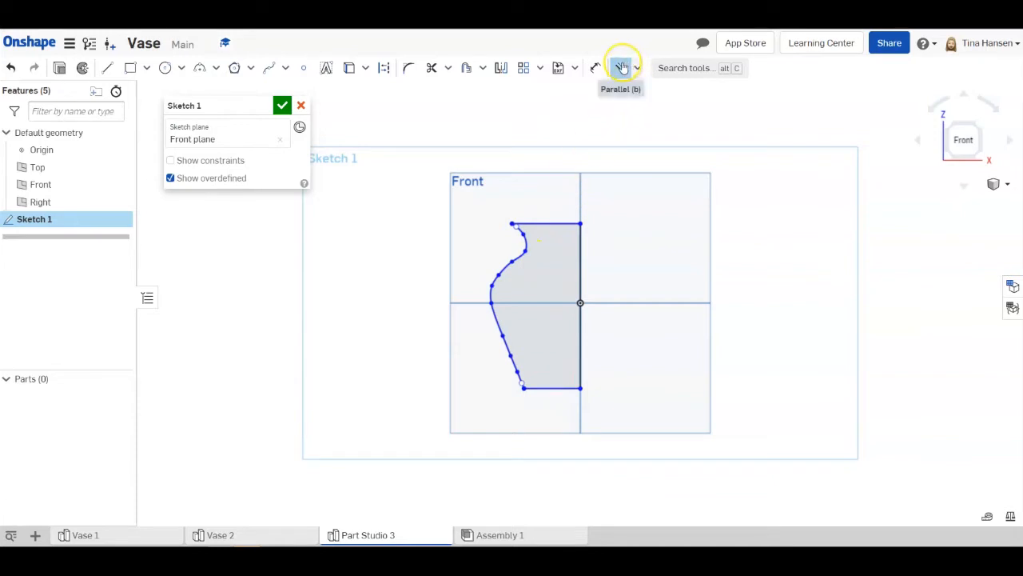
pyautogui.click(622, 67)
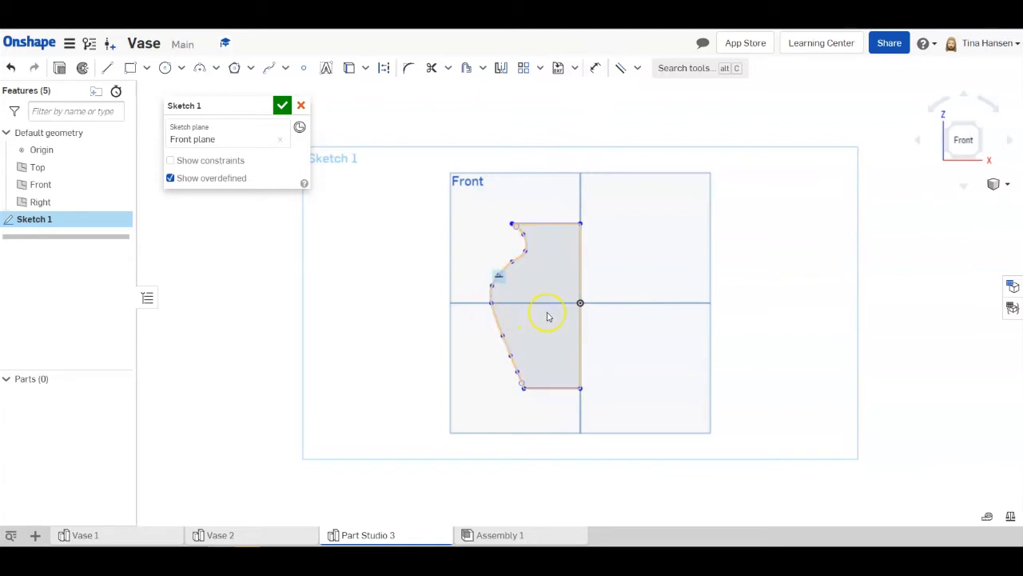
# Dimension the horizontal distance from the spline's widest point to the origin as 50 mm and finish the sketch
pyautogui.click(596, 68)
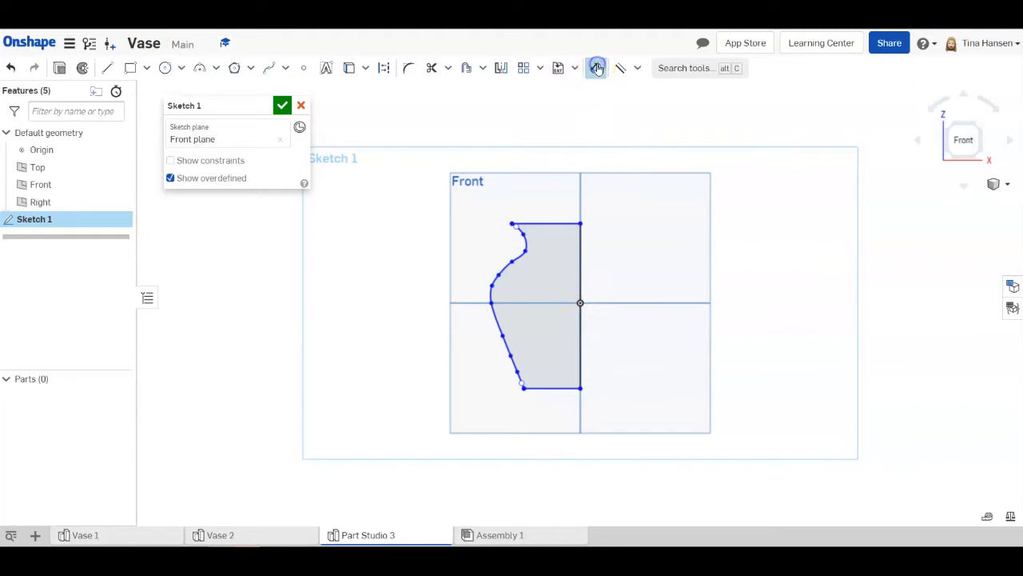
pyautogui.click(491, 303)
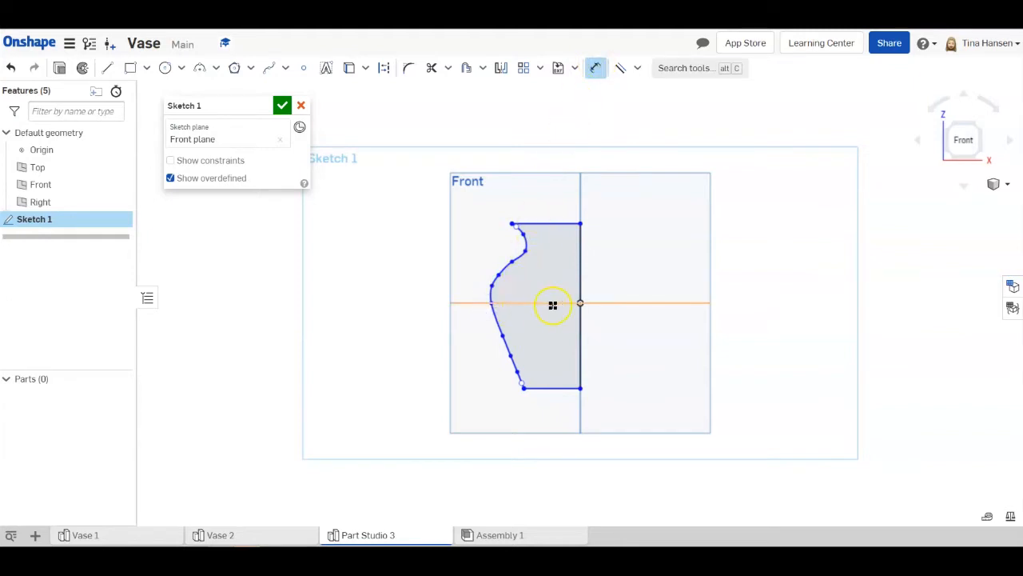
pyautogui.click(579, 302)
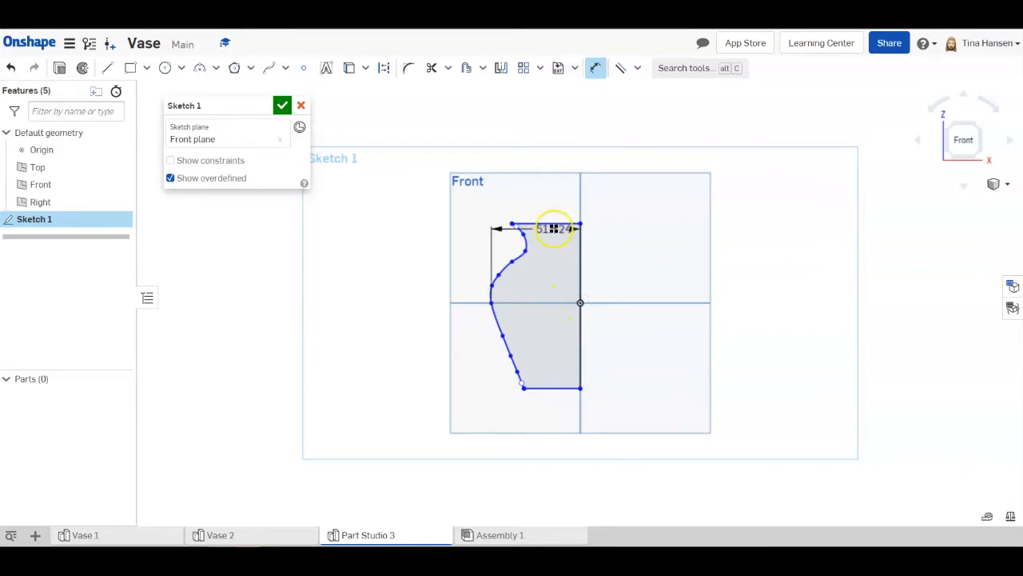
pyautogui.click(543, 116)
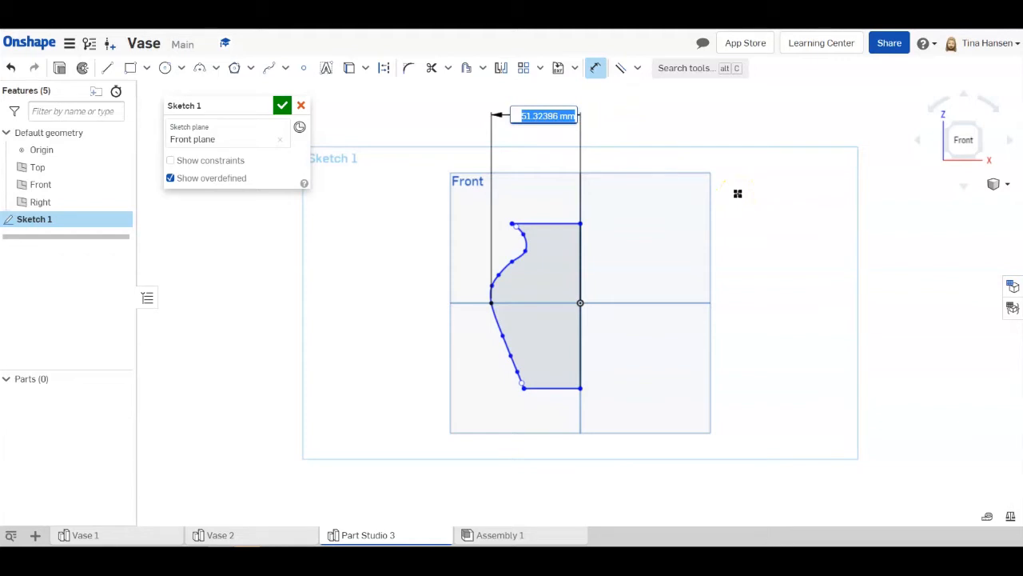
pyautogui.write('50')
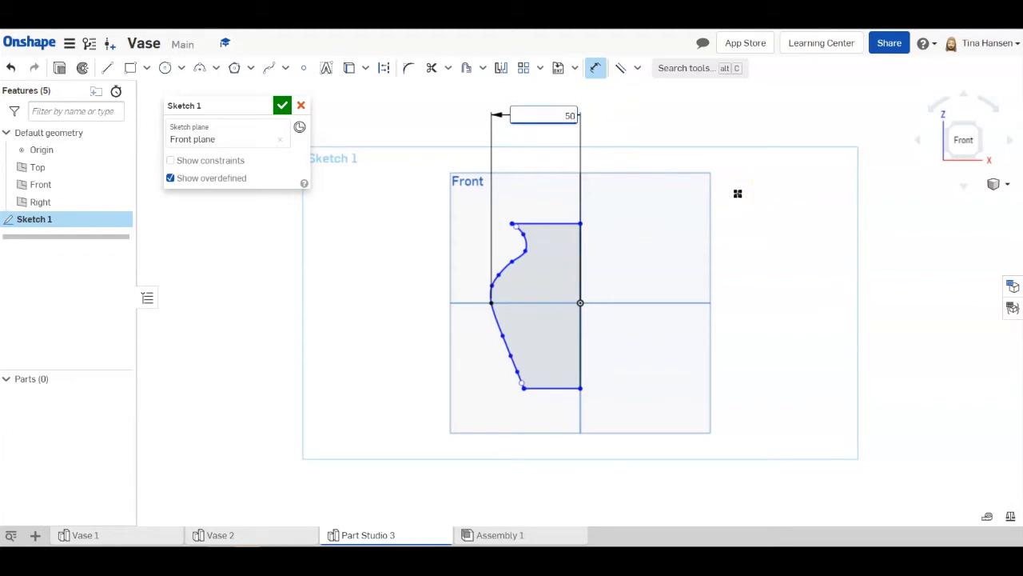
pyautogui.press('Return')
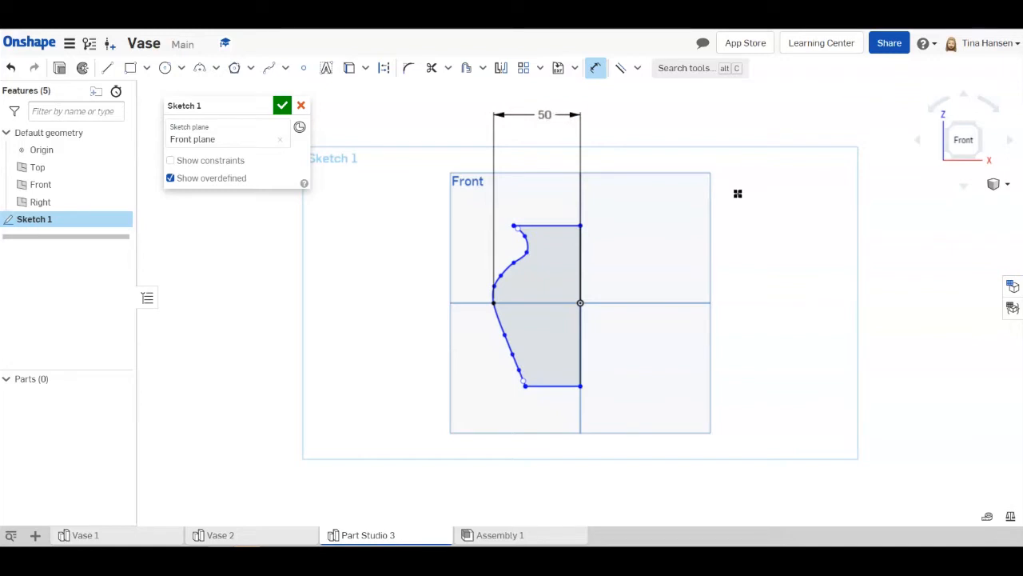
pyautogui.click(283, 106)
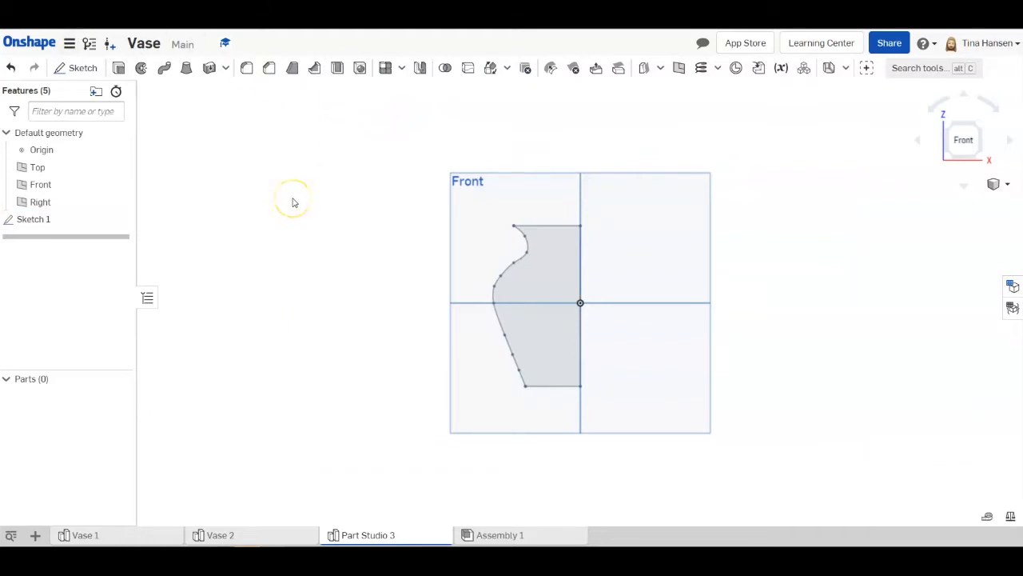
# Revolve the vase sketch profile as a new solid with a Full revolve around the profile's vertical line
pyautogui.click(140, 69)
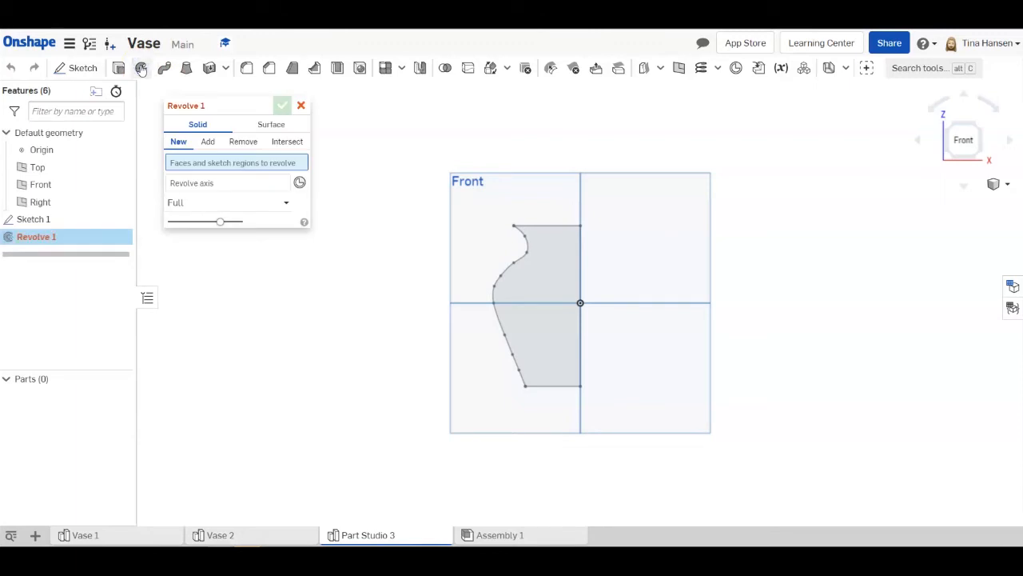
pyautogui.click(203, 105)
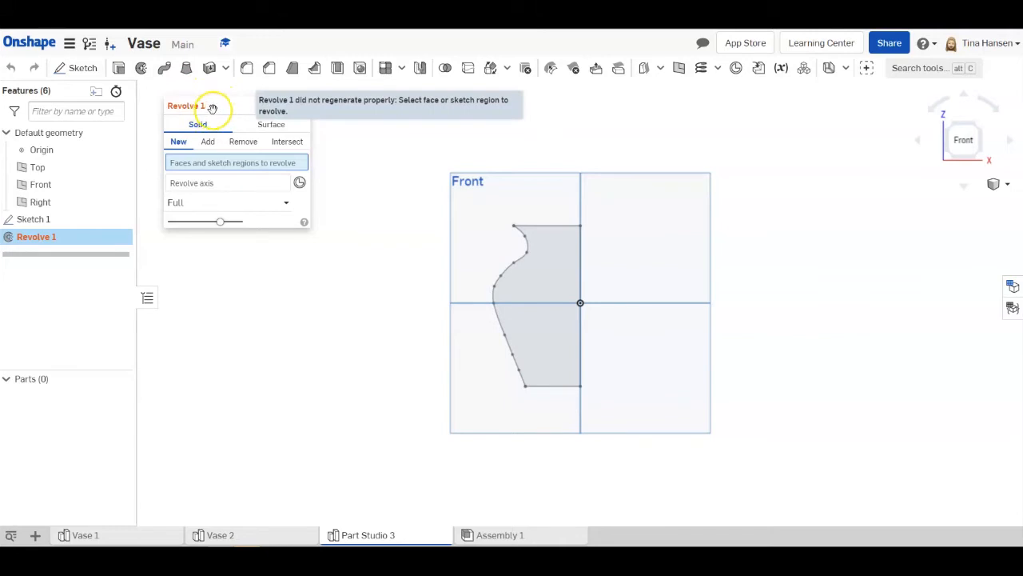
pyautogui.click(206, 126)
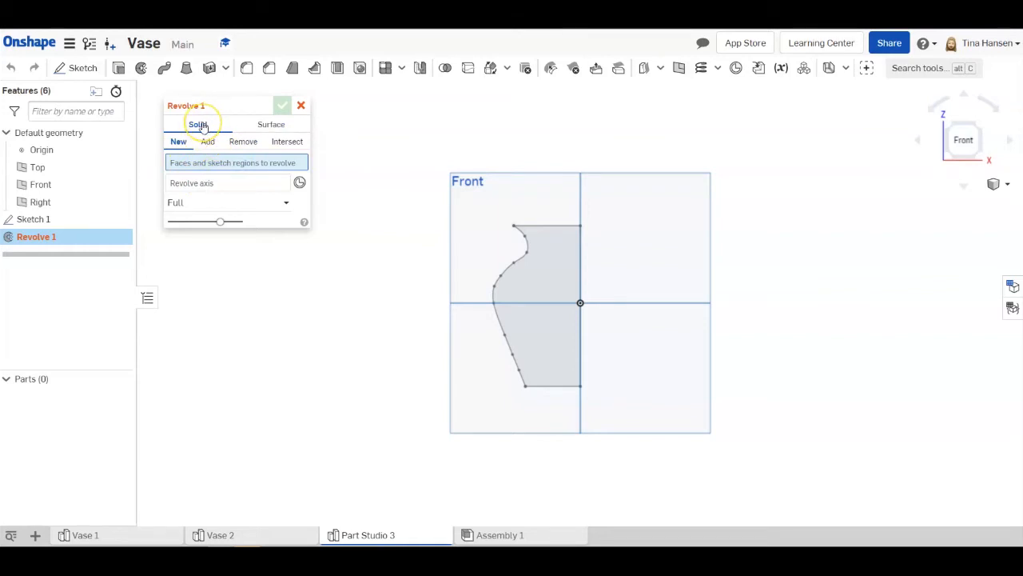
pyautogui.click(181, 143)
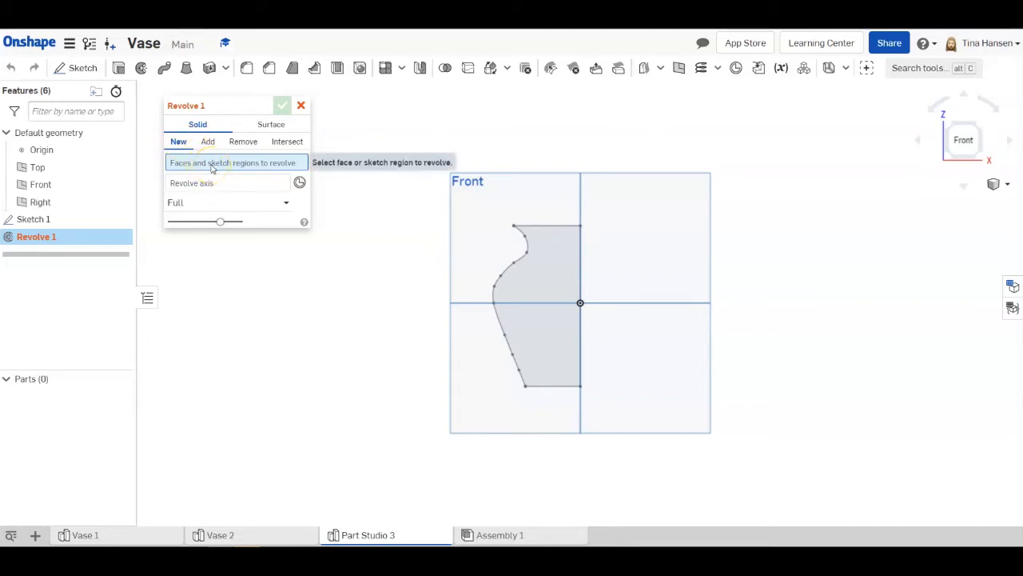
pyautogui.click(35, 220)
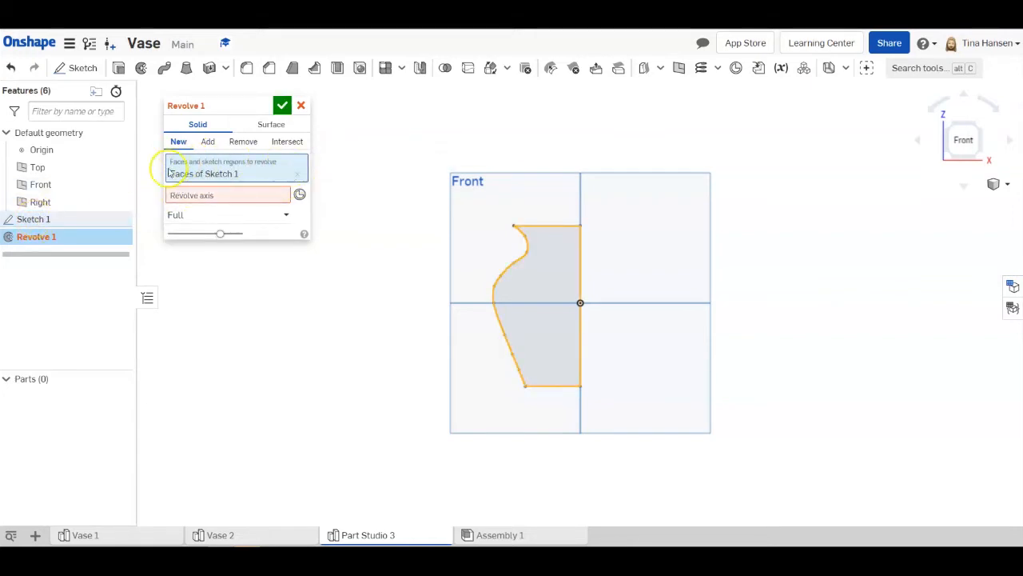
pyautogui.click(238, 200)
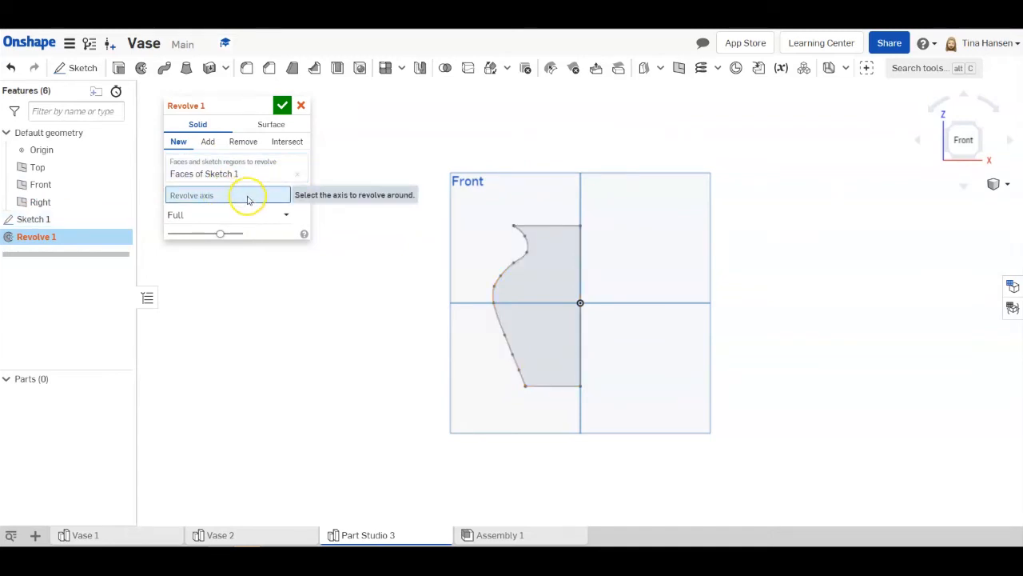
pyautogui.click(581, 258)
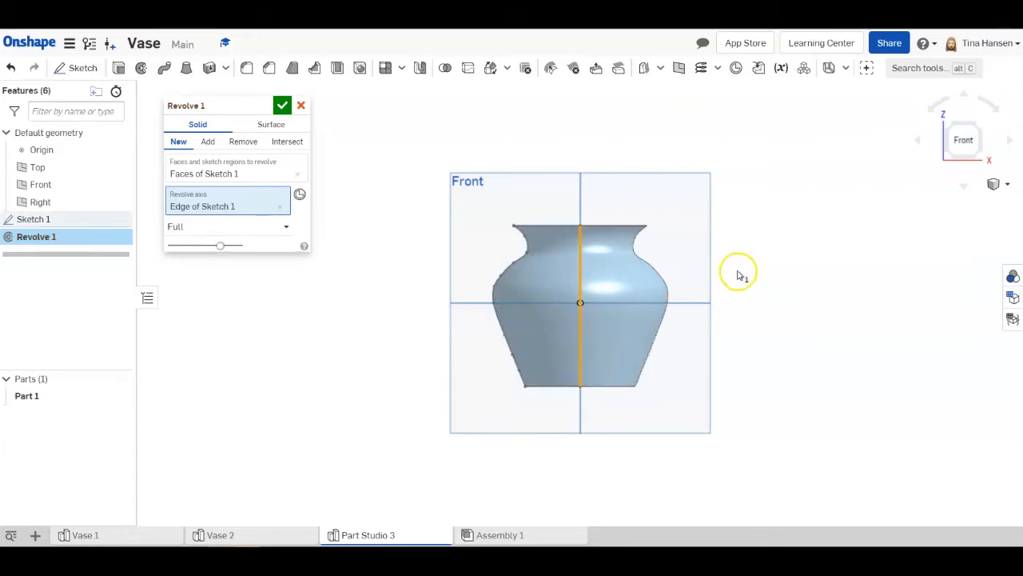
# Try the profile's rim line as the revolve axis, and restore the vertical line as the axis
pyautogui.moveTo(788, 231)
pyautogui.mouseDown(button='right')
pyautogui.moveTo(785, 259)
pyautogui.moveTo(787, 232)
pyautogui.mouseUp(button='right')
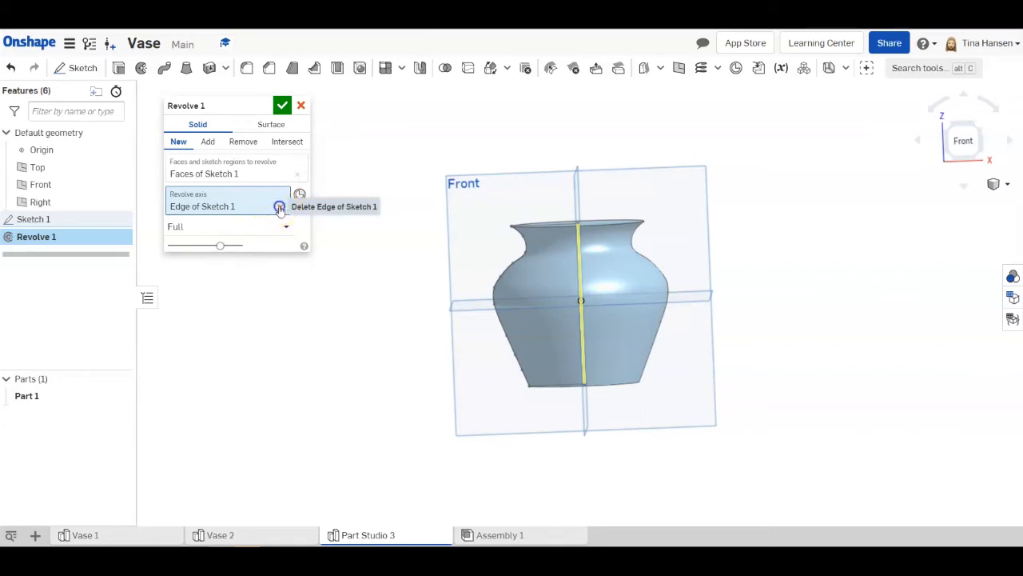
pyautogui.click(280, 208)
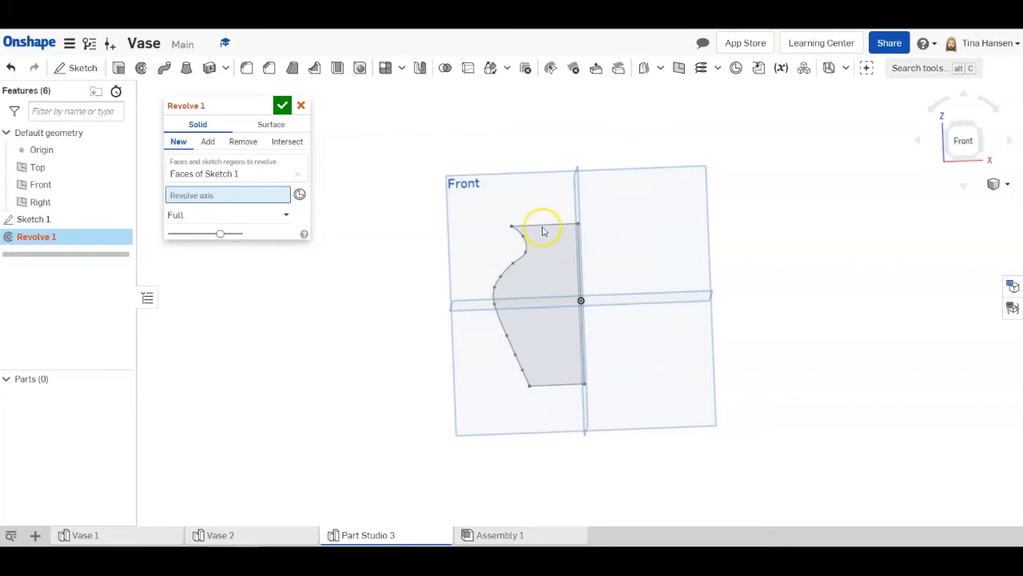
pyautogui.click(544, 226)
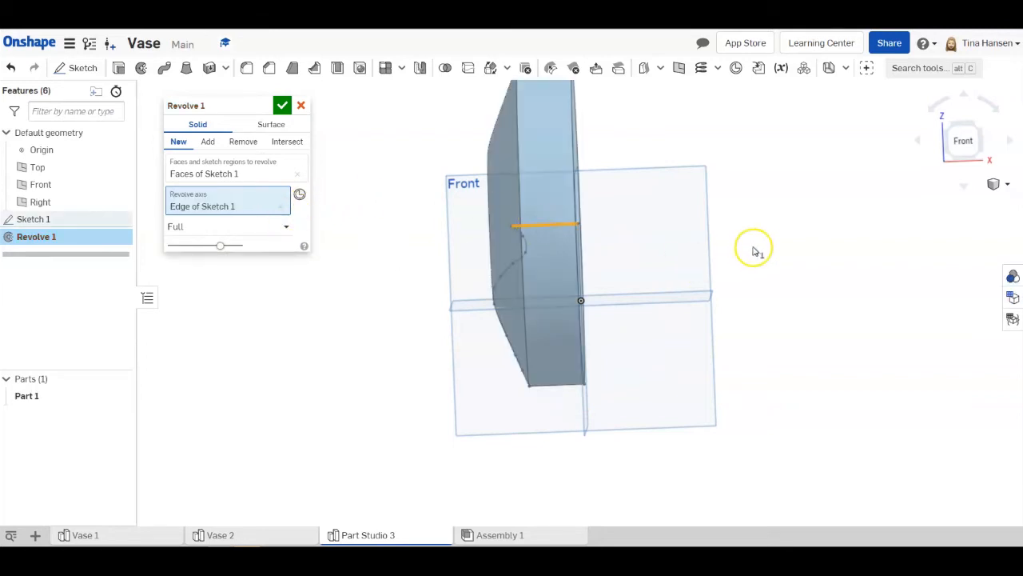
pyautogui.moveTo(767, 265)
pyautogui.mouseDown(button='right')
pyautogui.moveTo(833, 263)
pyautogui.moveTo(767, 265)
pyautogui.mouseUp(button='right')
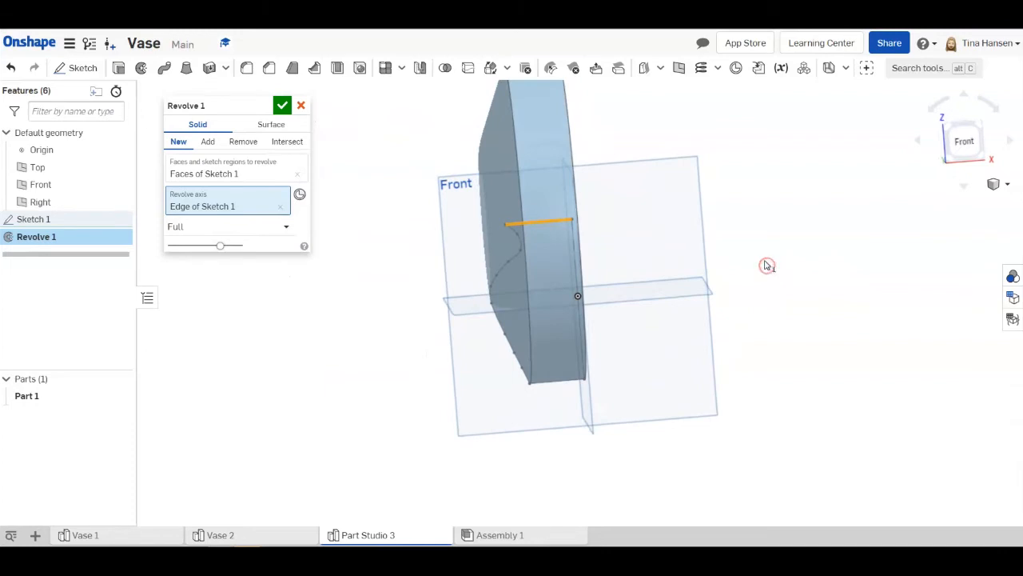
pyautogui.click(279, 207)
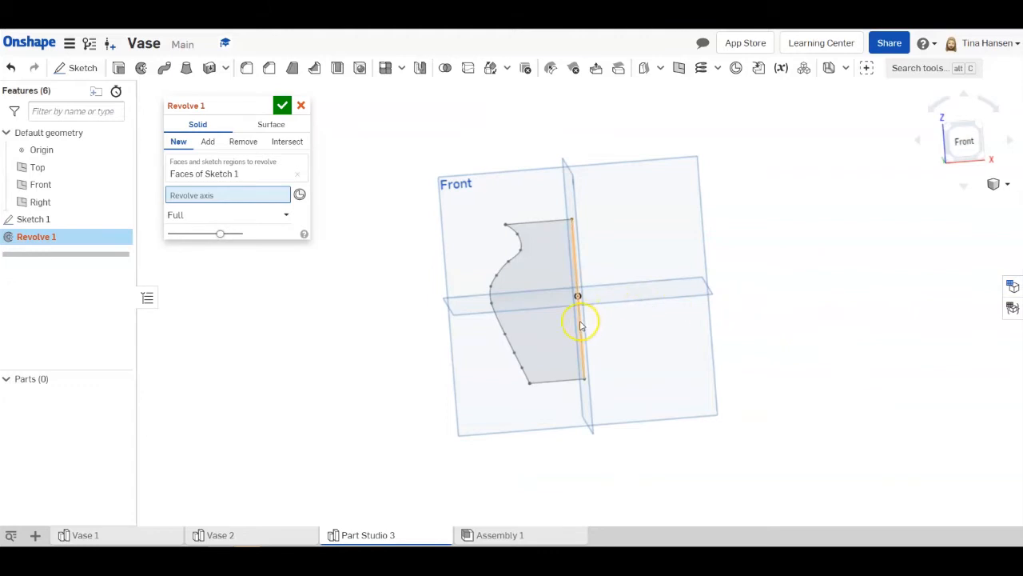
pyautogui.click(580, 323)
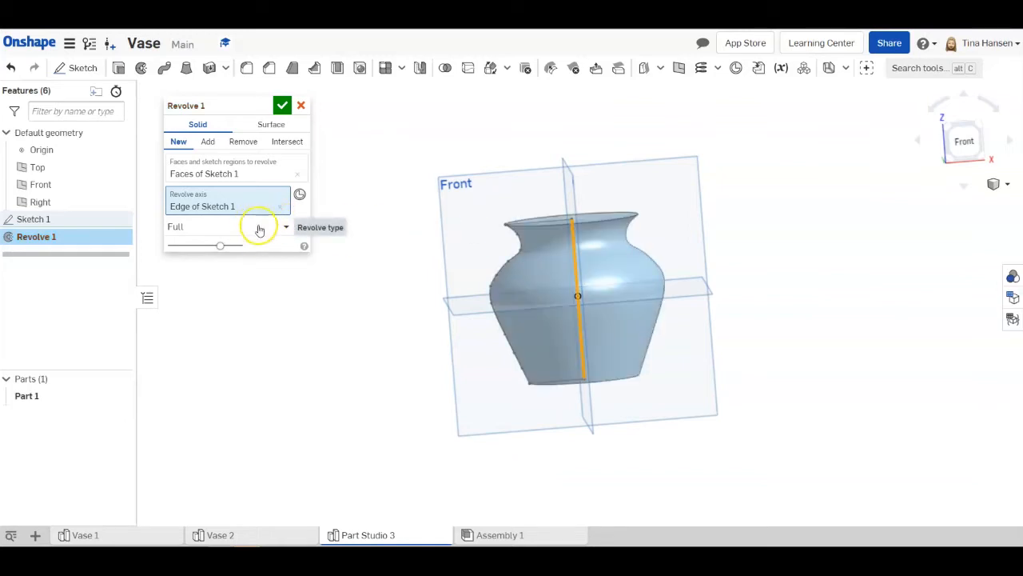
# Try a One direction revolve of the vase profile with a revolve angle of 90 degrees
pyautogui.click(285, 228)
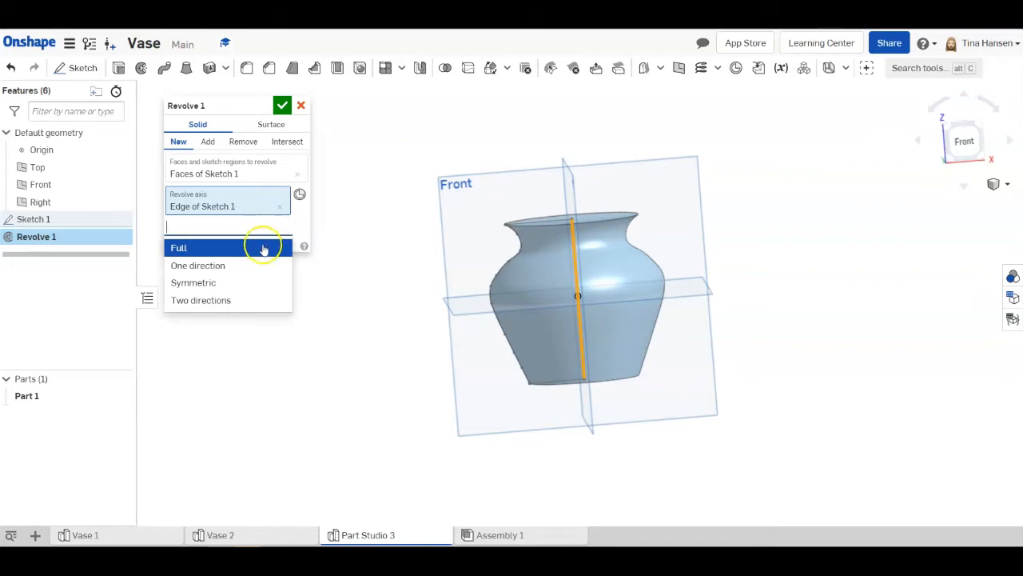
pyautogui.click(241, 269)
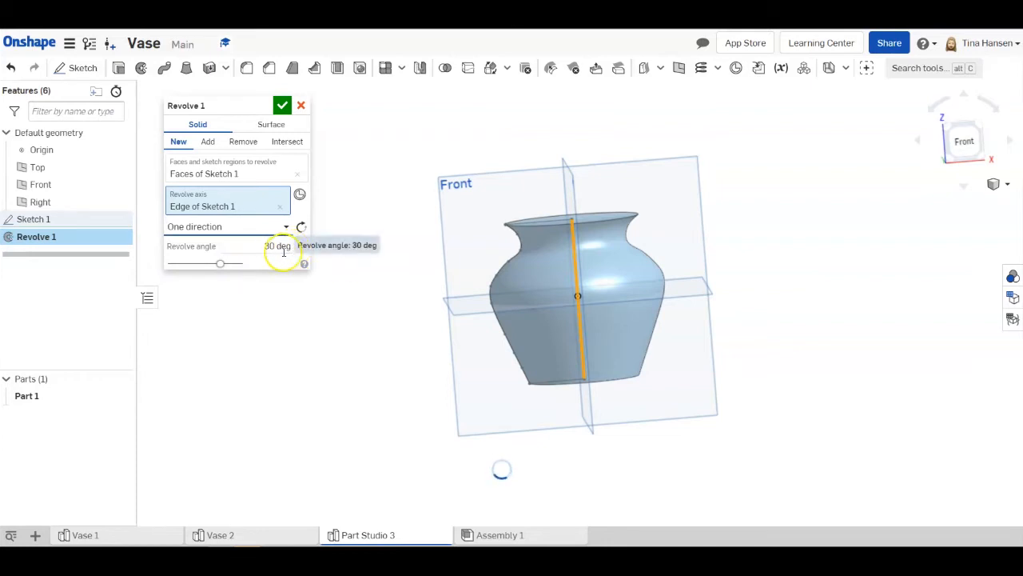
pyautogui.moveTo(779, 275); pyautogui.dragTo(780, 322, button='right')
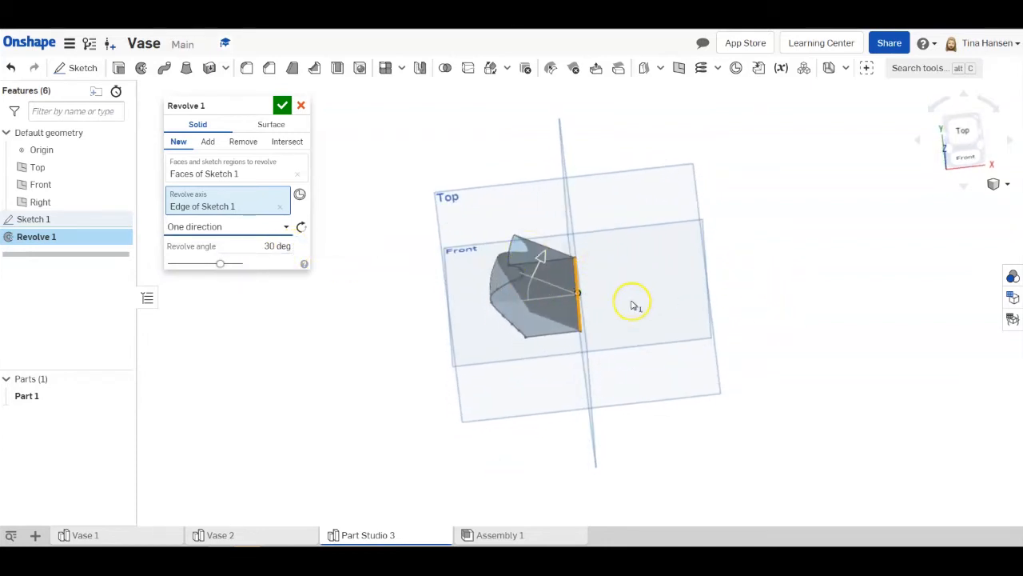
pyautogui.click(262, 245)
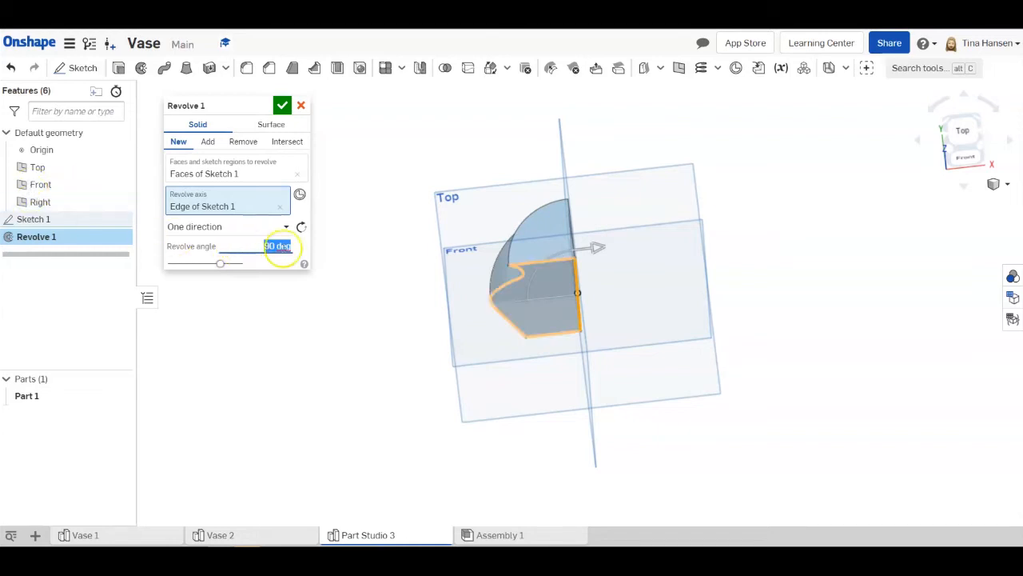
# Set the revolve type back to Full and accept the vase revolve
pyautogui.click(287, 227)
pyautogui.click(270, 246)
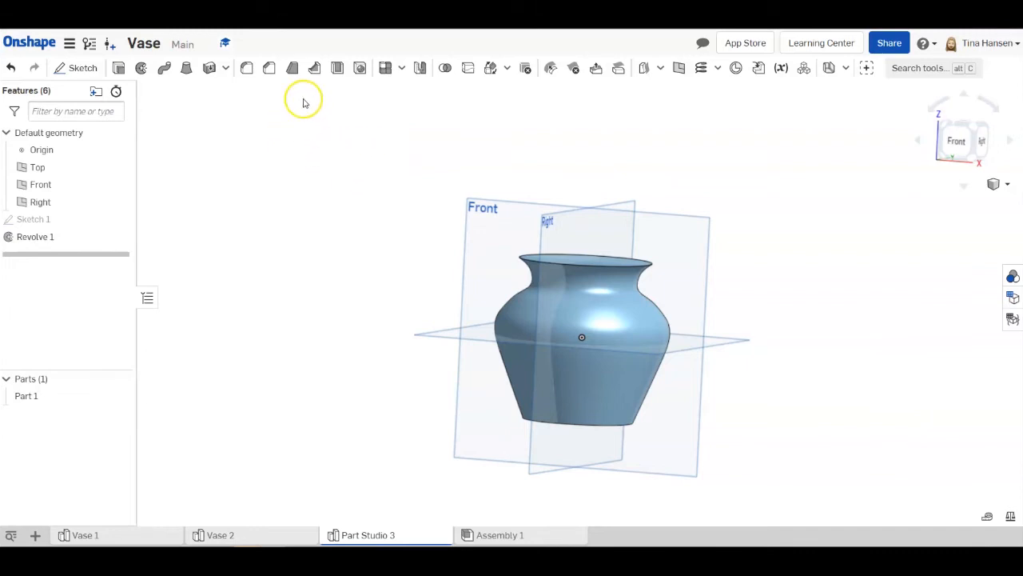
# Shell the vase with a 4 mm wall thickness, removing the flat top face at the rim
pyautogui.click(338, 69)
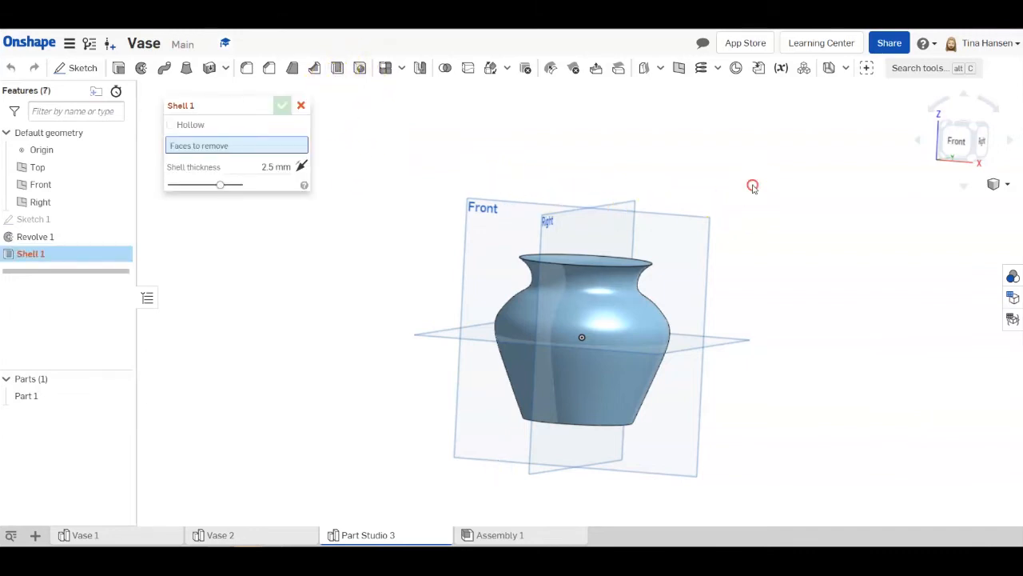
pyautogui.moveTo(752, 184); pyautogui.dragTo(744, 217, button='right')
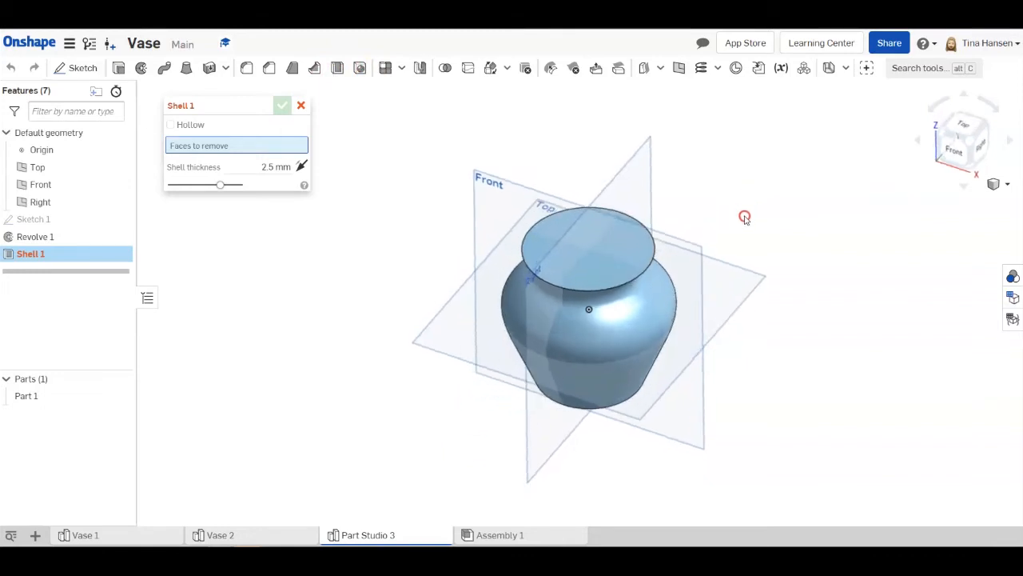
pyautogui.click(603, 250)
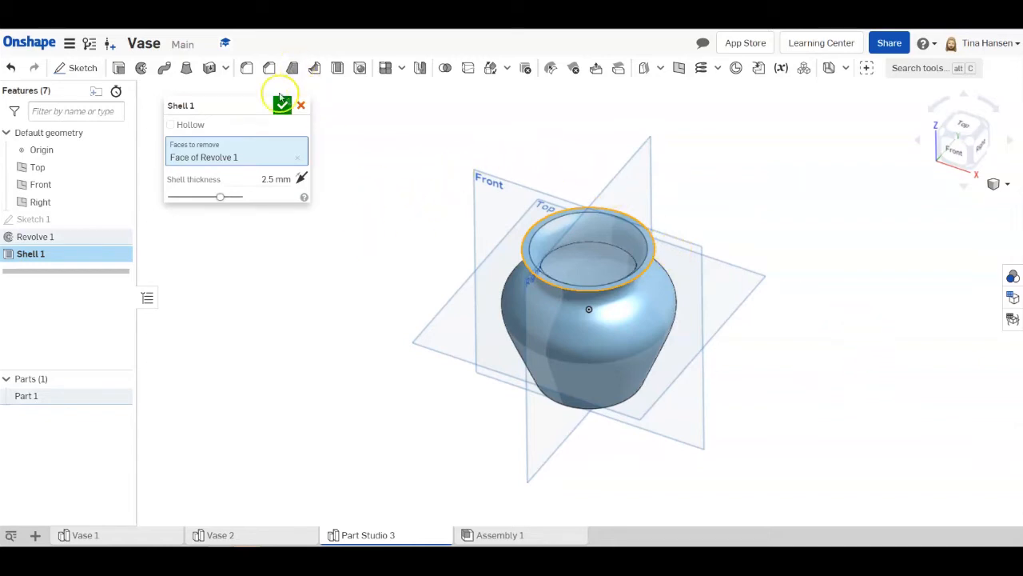
pyautogui.click(266, 179)
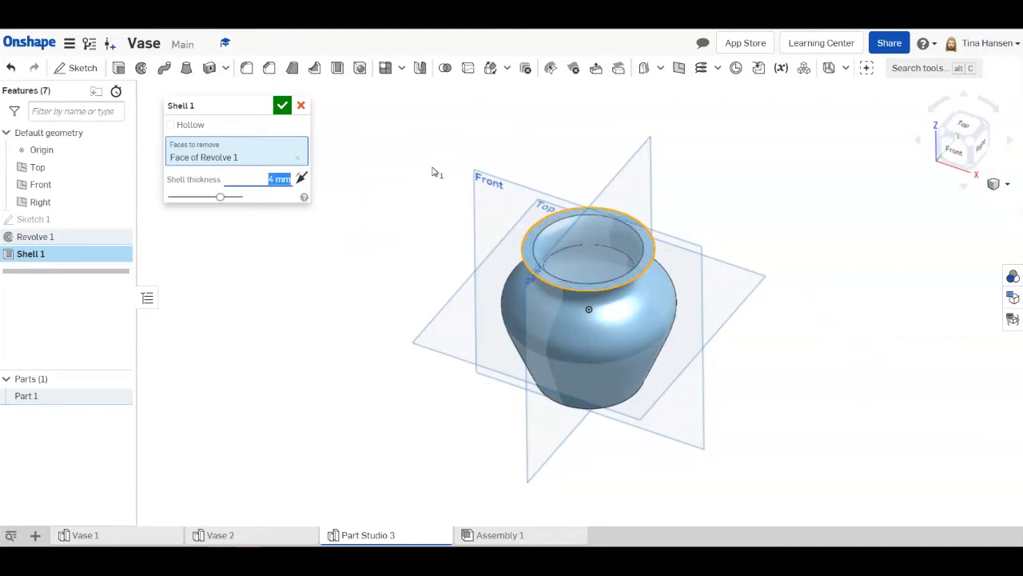
pyautogui.click(282, 107)
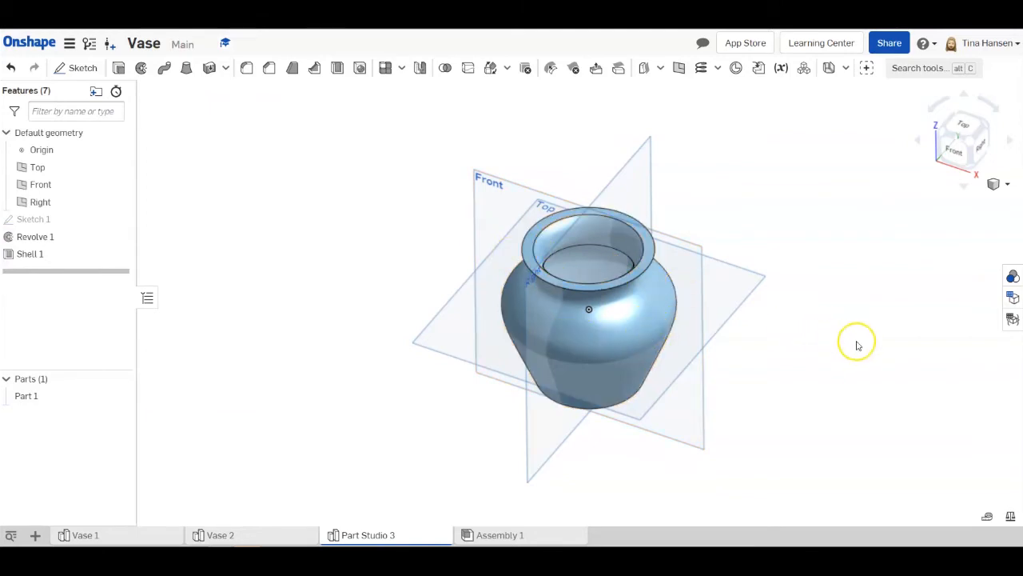
# Create an offset plane 50 mm in front of the Front plane, at the vase's widest bulge
pyautogui.moveTo(855, 347); pyautogui.dragTo(855, 311, button='right')
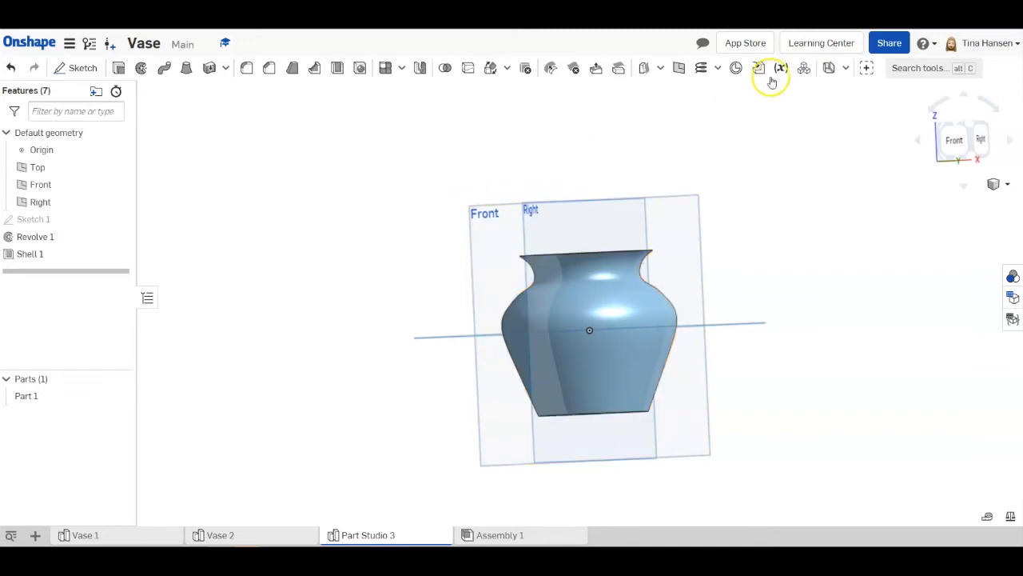
pyautogui.click(679, 69)
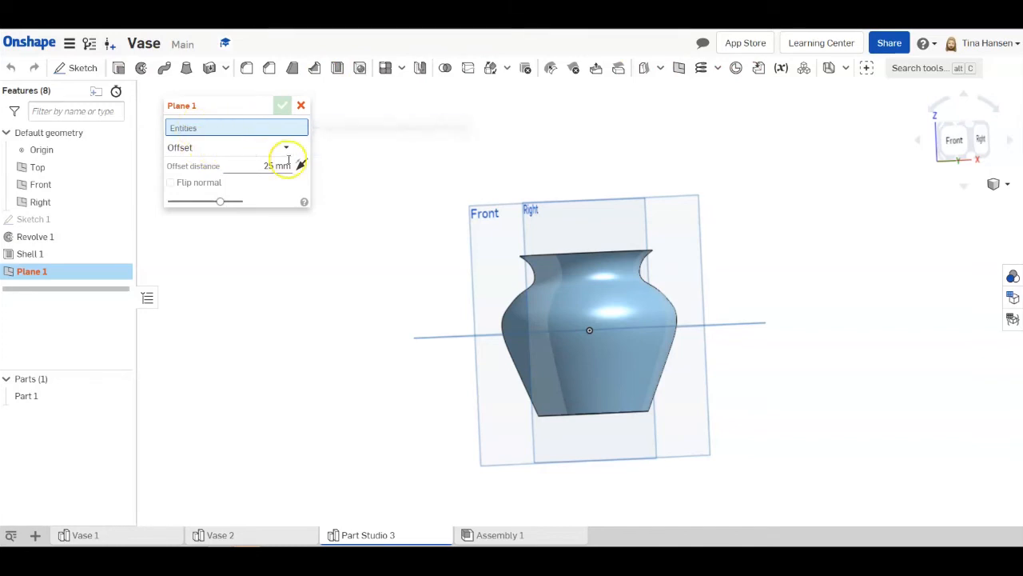
pyautogui.click(493, 239)
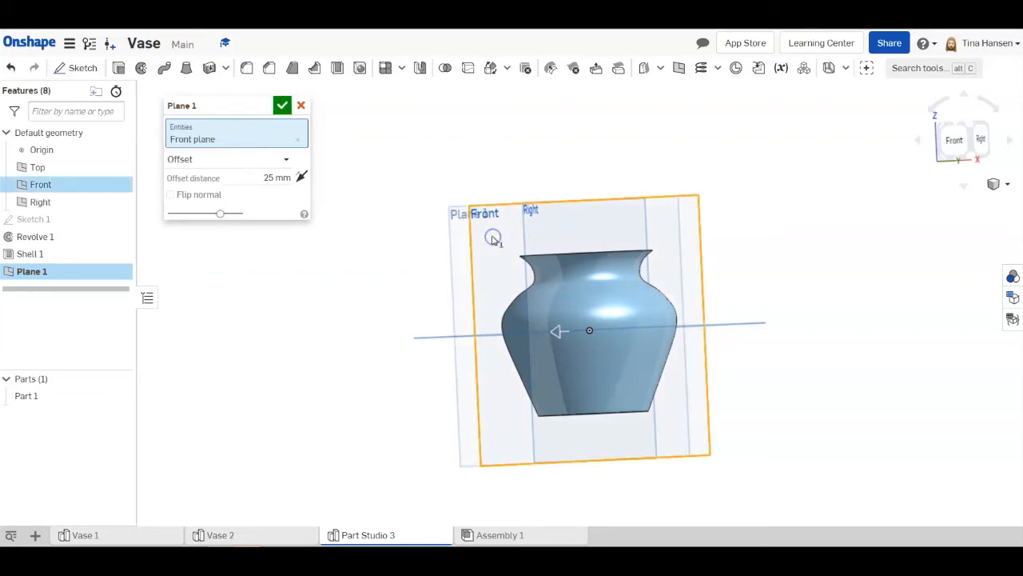
pyautogui.click(259, 177)
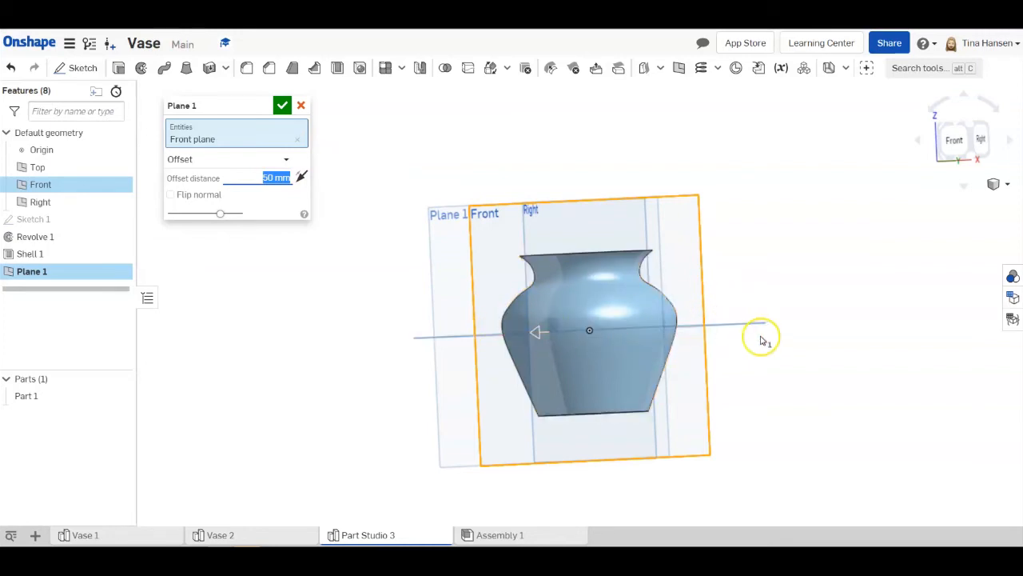
pyautogui.click(770, 373)
pyautogui.moveTo(769, 373); pyautogui.dragTo(736, 389, button='right')
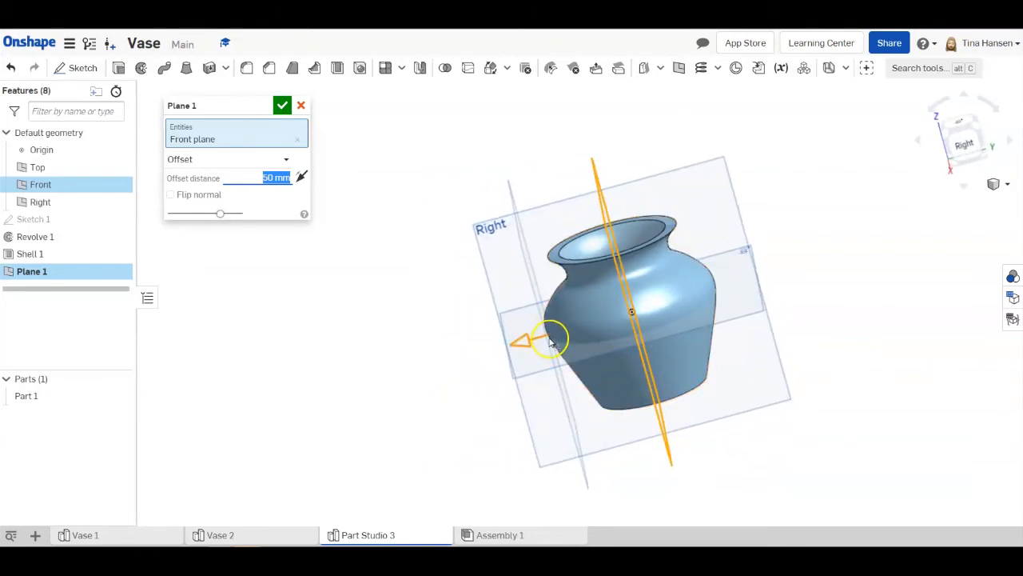
pyautogui.scroll(5, 549, 341)
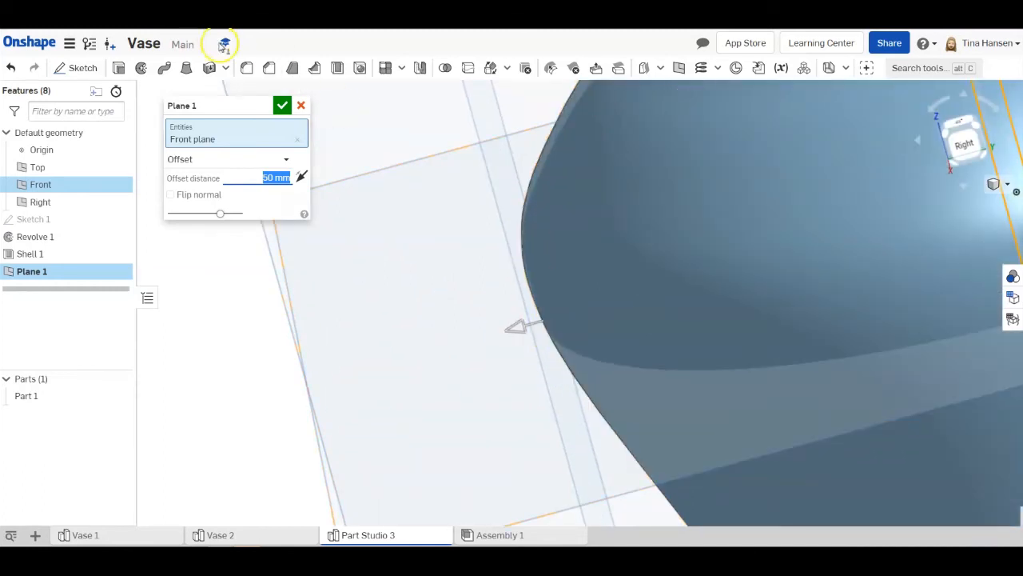
pyautogui.click(281, 105)
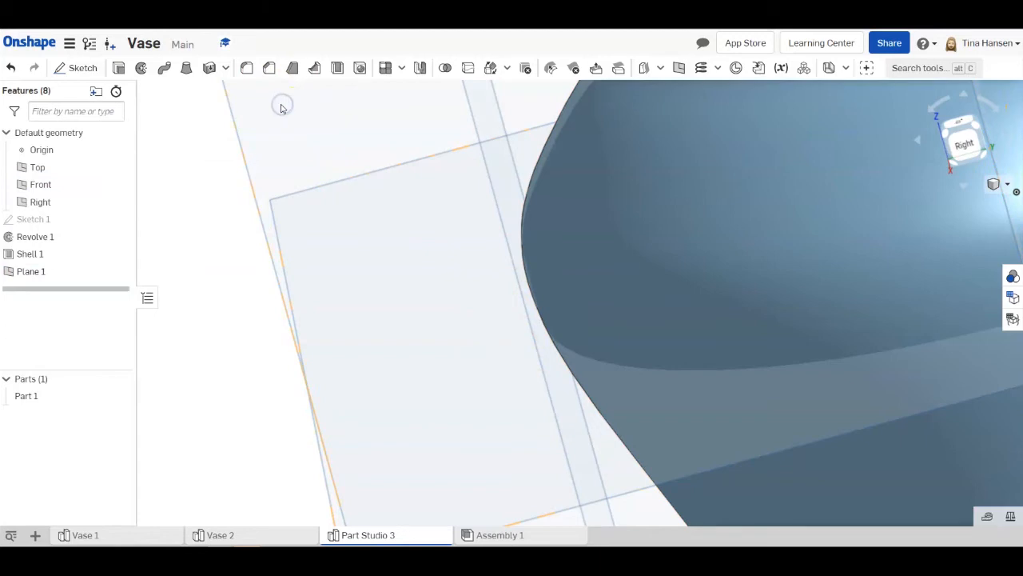
# Start a sketch on the offset plane in front of the vase and orient the view normal to the sketch plane
pyautogui.click(403, 171)
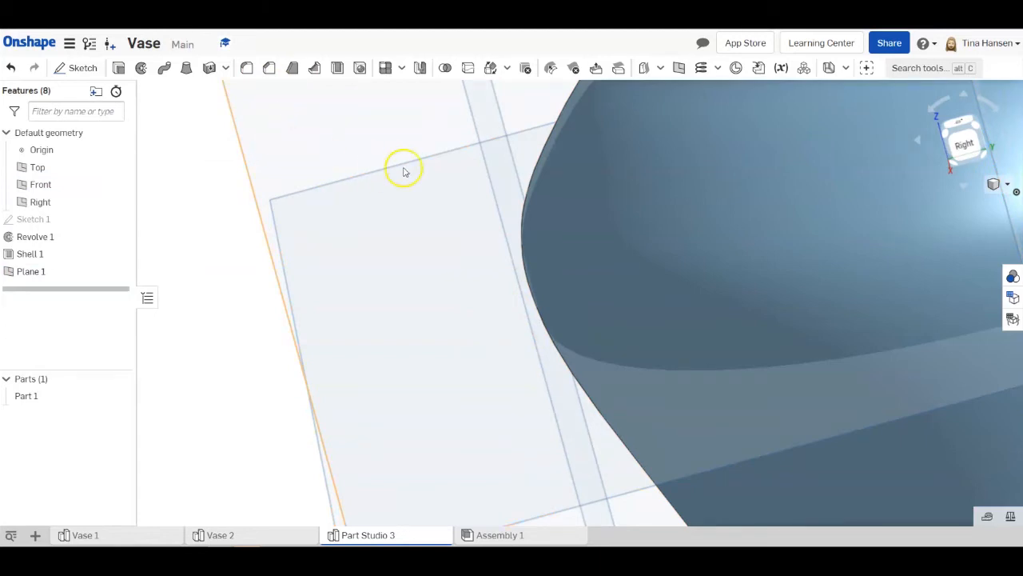
pyautogui.scroll(-6, 469, 214)
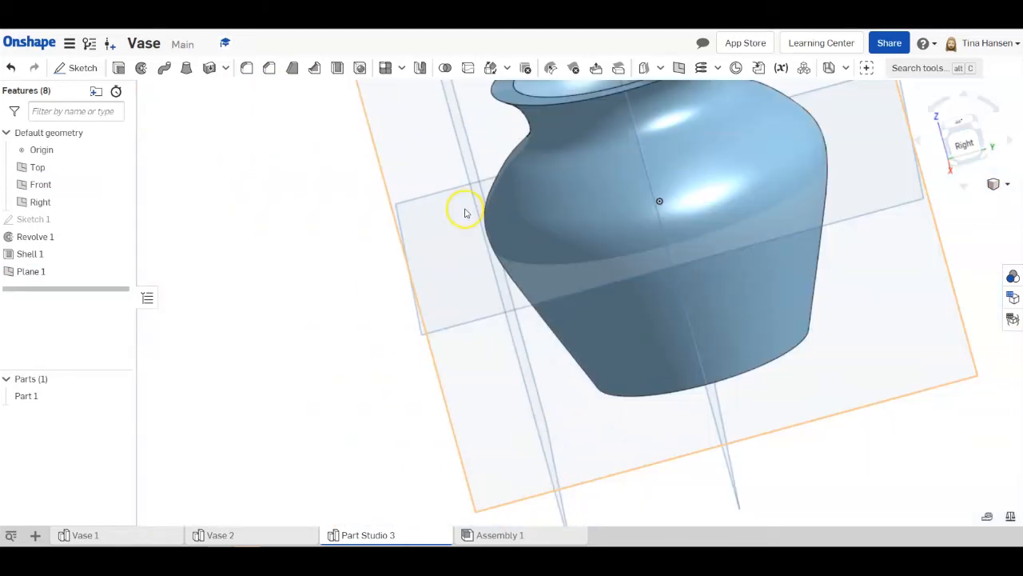
pyautogui.scroll(-2, 466, 211)
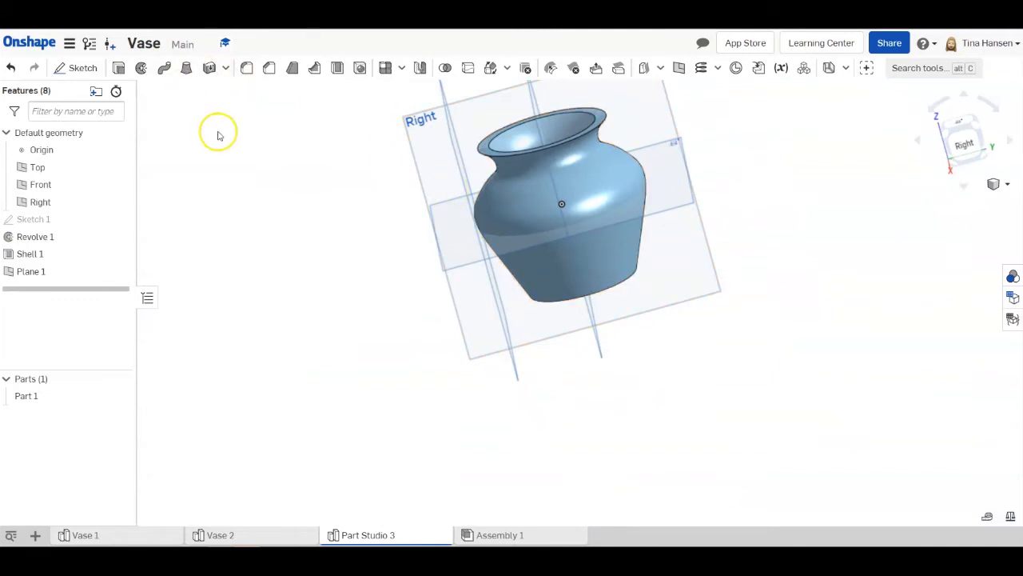
pyautogui.click(86, 69)
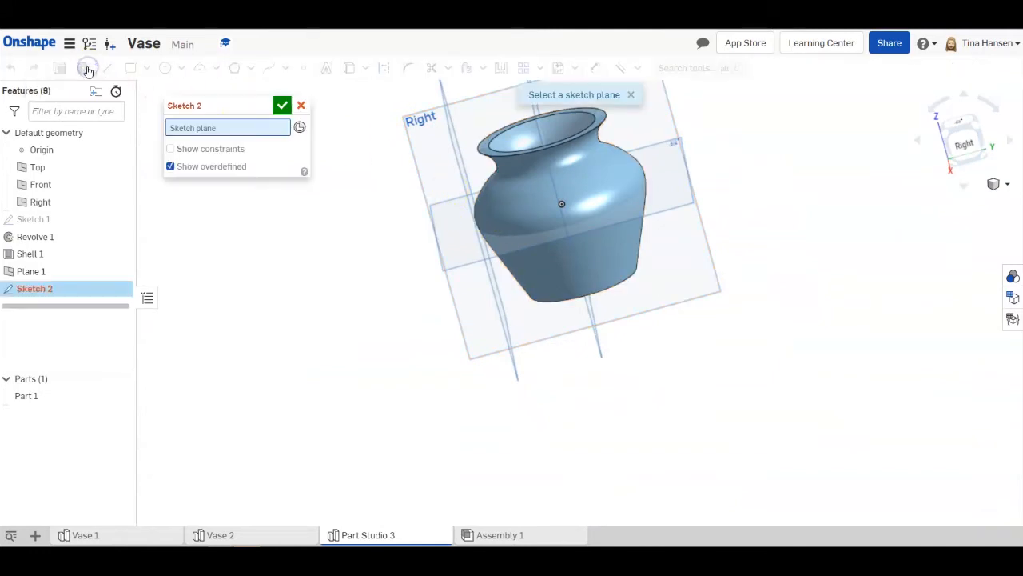
pyautogui.moveTo(343, 354); pyautogui.dragTo(403, 385, button='right')
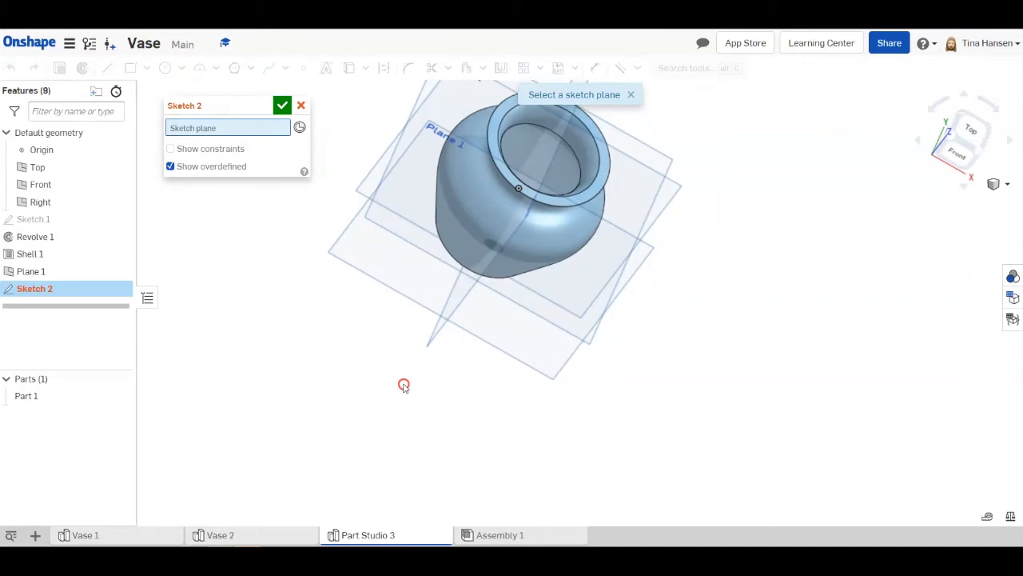
pyautogui.click(423, 170)
pyautogui.rightClick(275, 345)
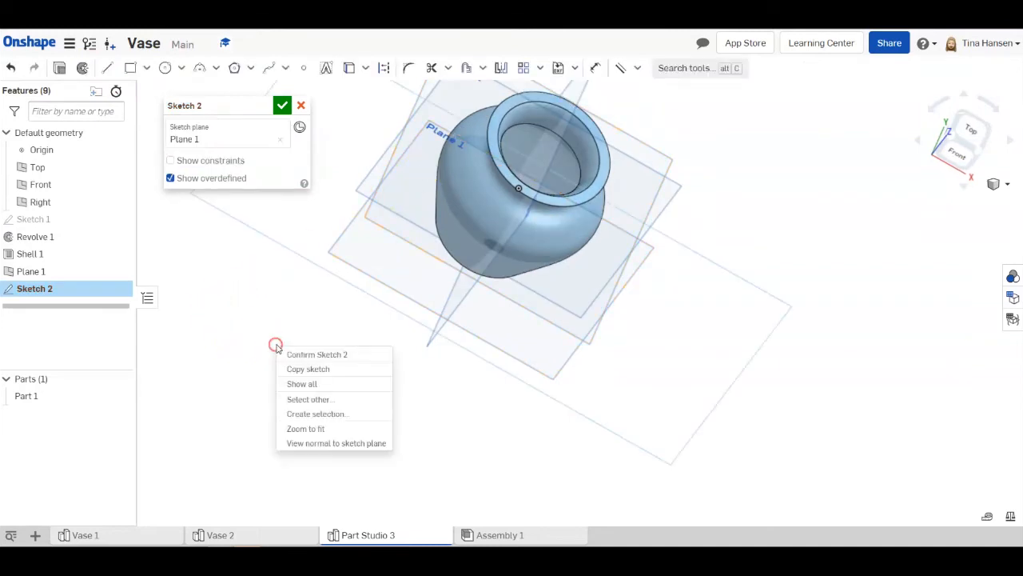
pyautogui.click(318, 445)
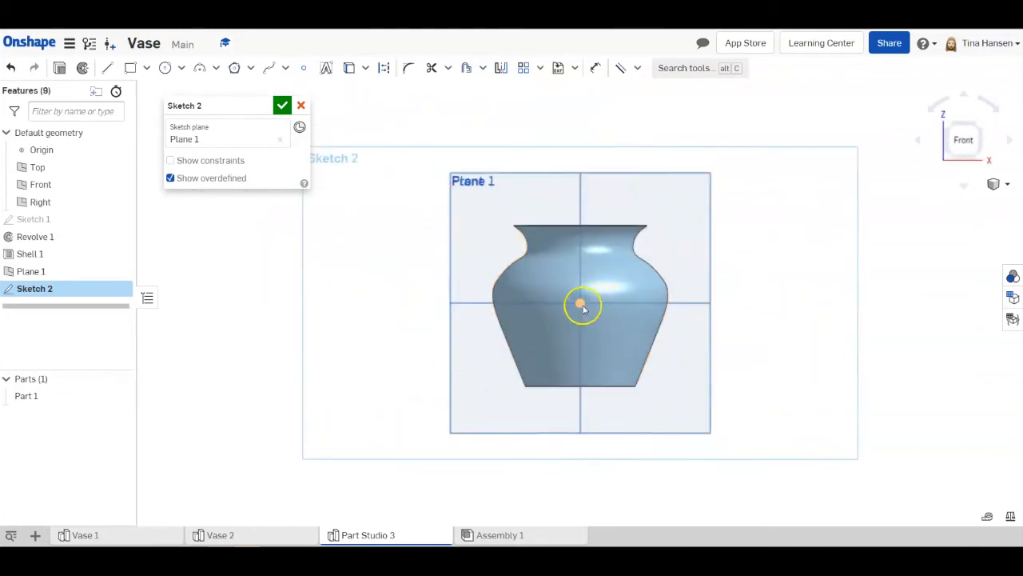
# Sketch a closed four-line diamond around the origin, with corners aligned to the vertical and horizontal axes and sides of about 10 to 12 mm
pyautogui.scroll(1, 598, 311)
pyautogui.scroll(2, 602, 311)
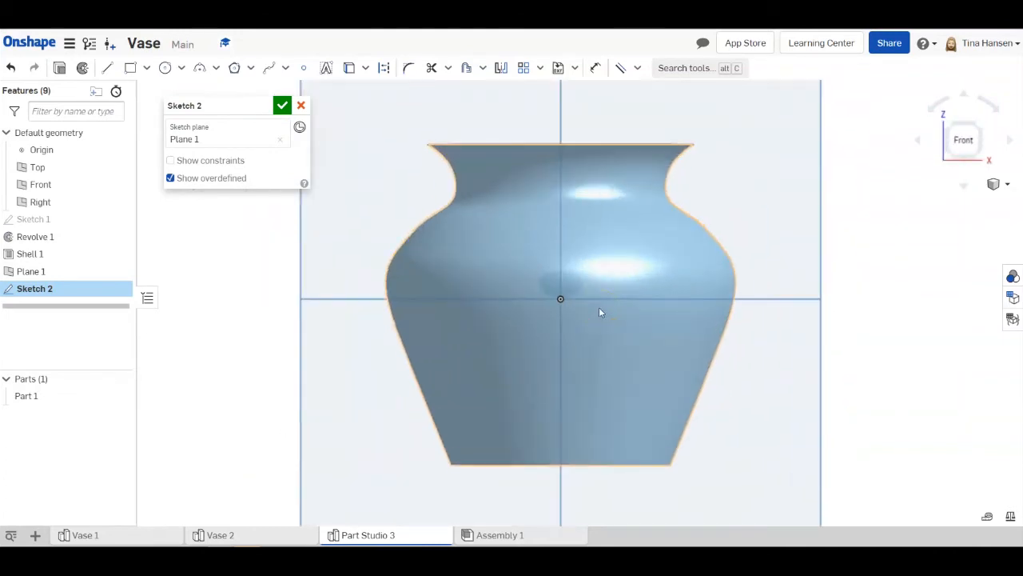
pyautogui.scroll(1, 600, 312)
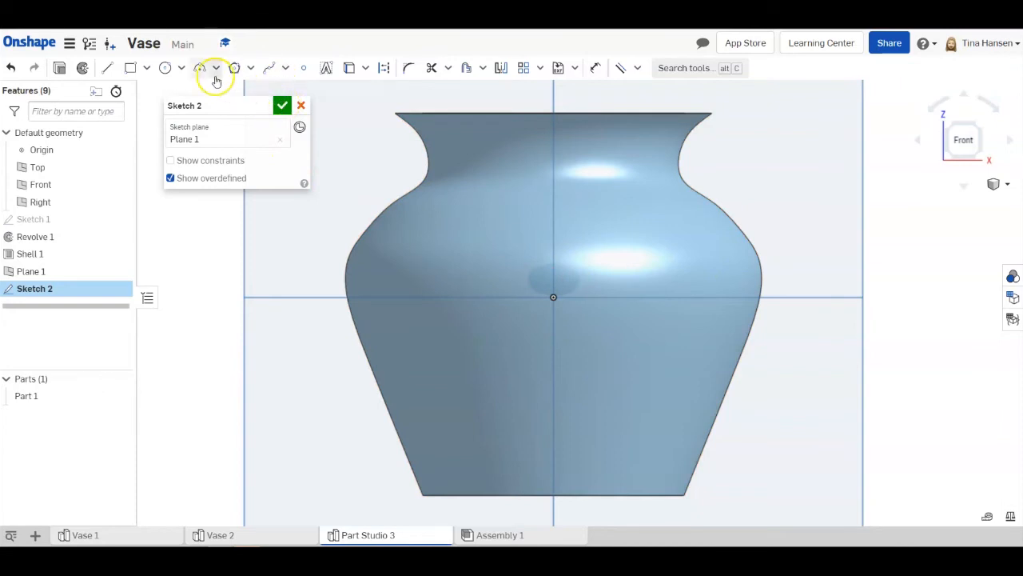
pyautogui.click(110, 69)
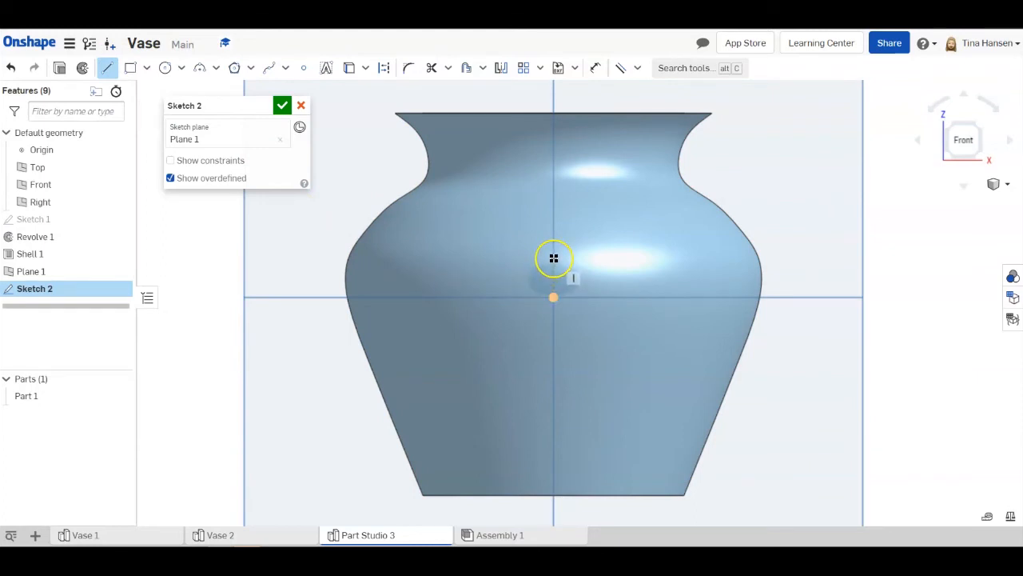
pyautogui.click(552, 258)
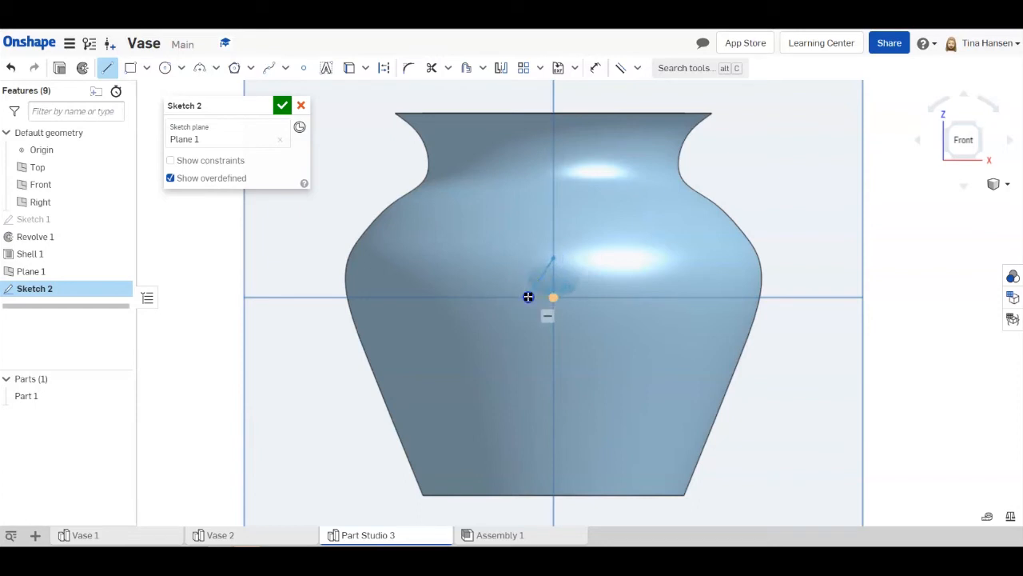
pyautogui.click(528, 296)
pyautogui.click(553, 331)
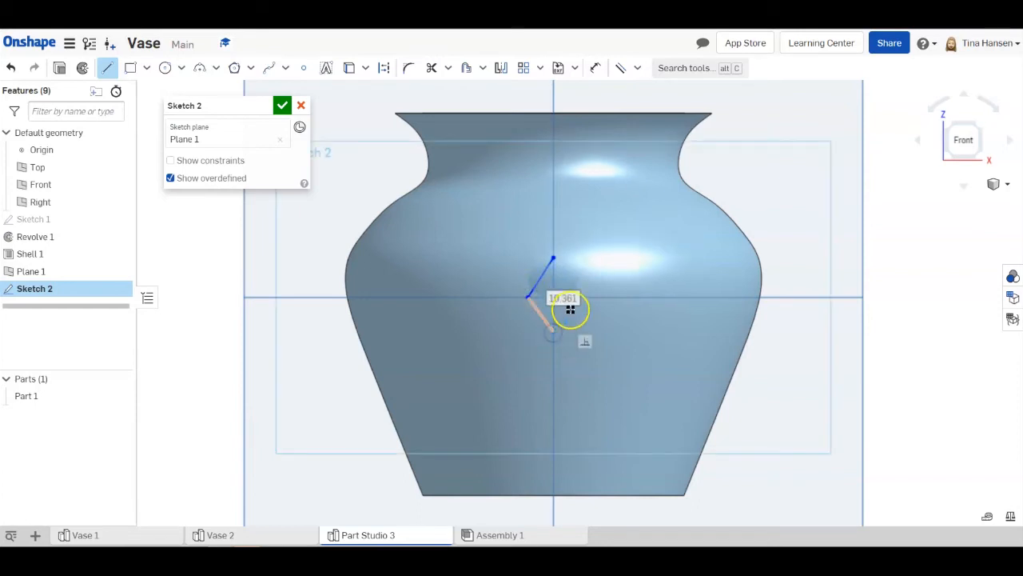
pyautogui.click(585, 297)
pyautogui.click(553, 257)
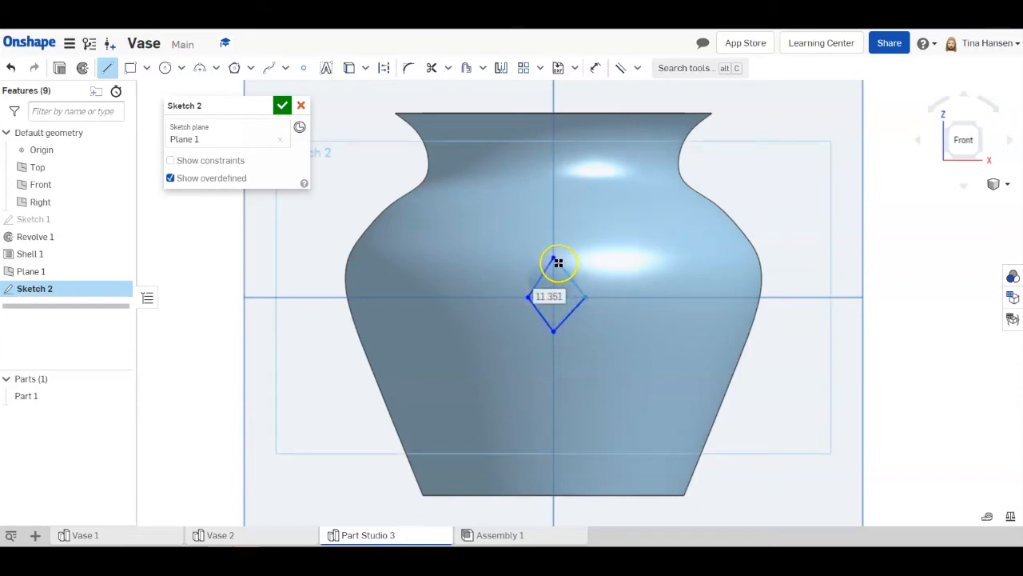
pyautogui.click(554, 258)
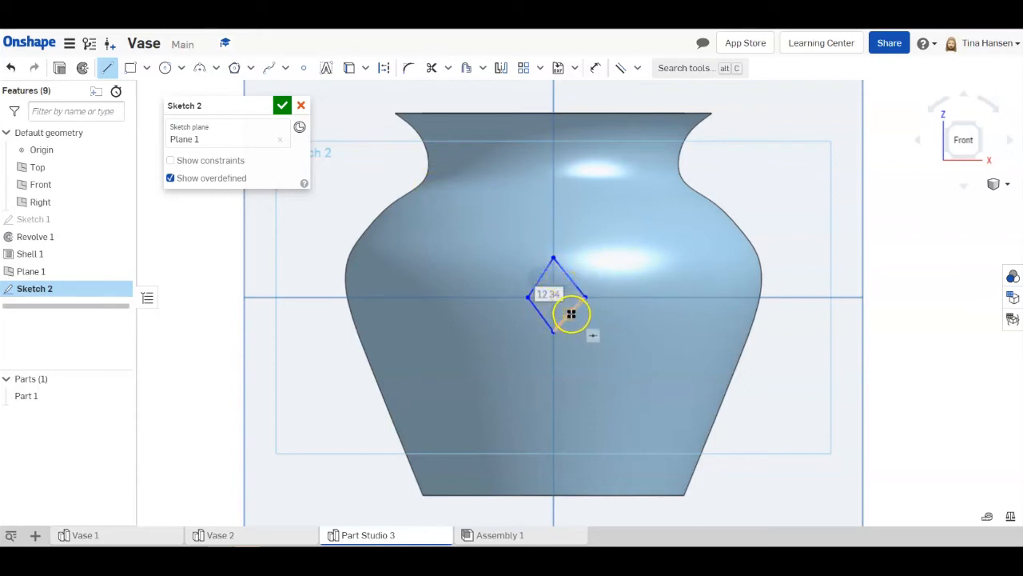
# Apply Equal constraints to the sides of the diamond and accept the sketch
pyautogui.click(638, 67)
pyautogui.click(659, 247)
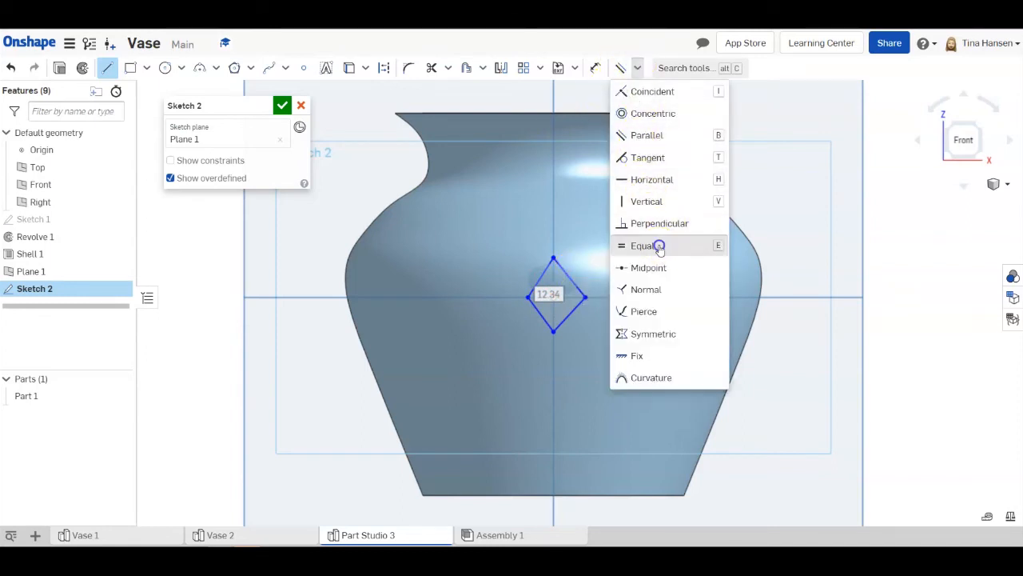
pyautogui.click(541, 276)
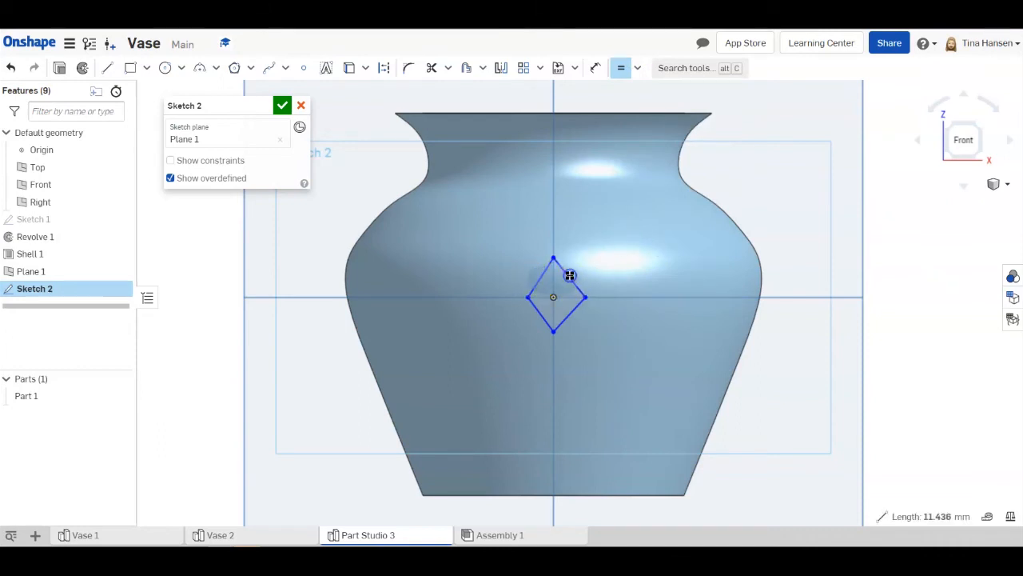
pyautogui.click(569, 275)
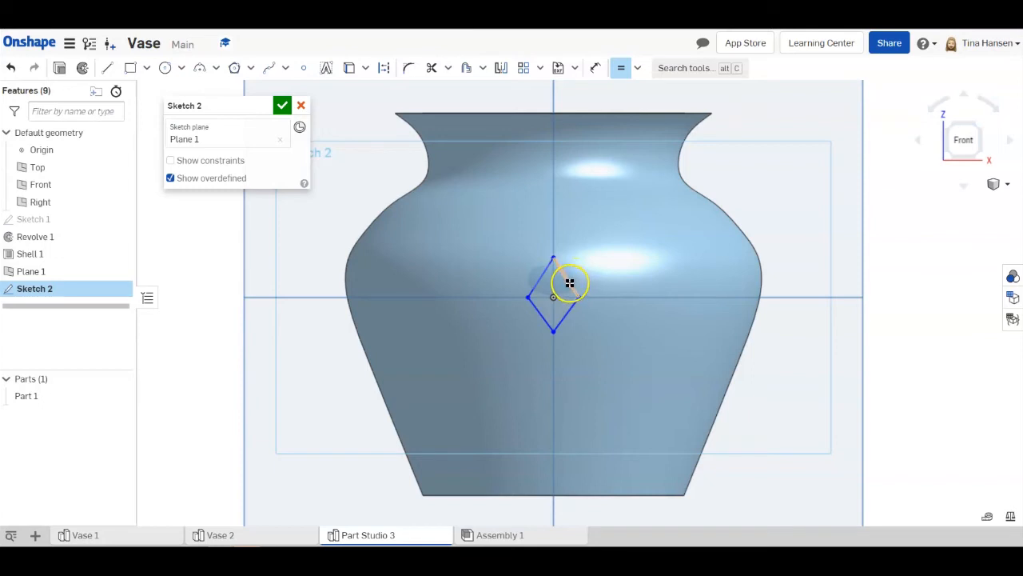
pyautogui.click(569, 282)
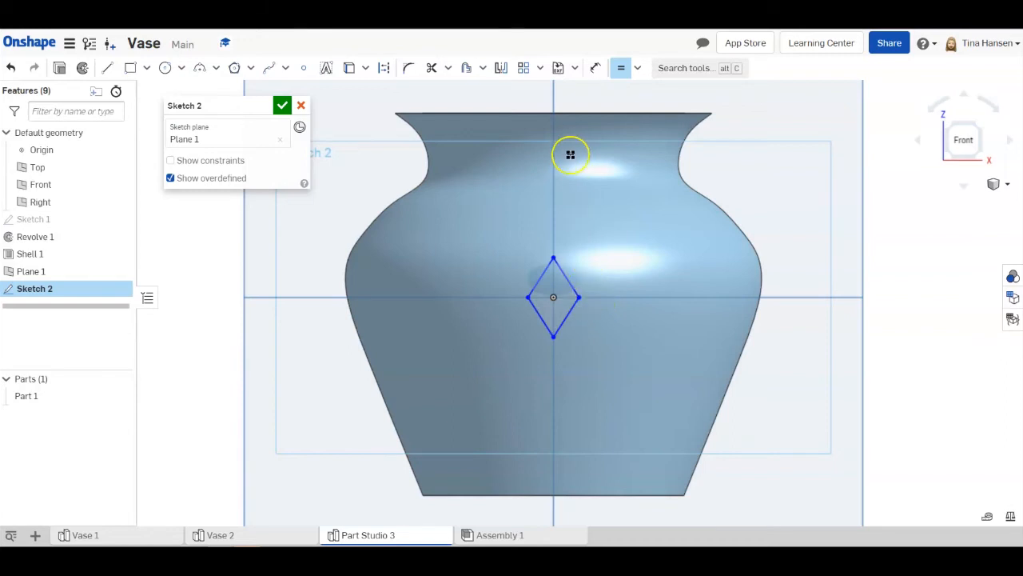
pyautogui.click(621, 69)
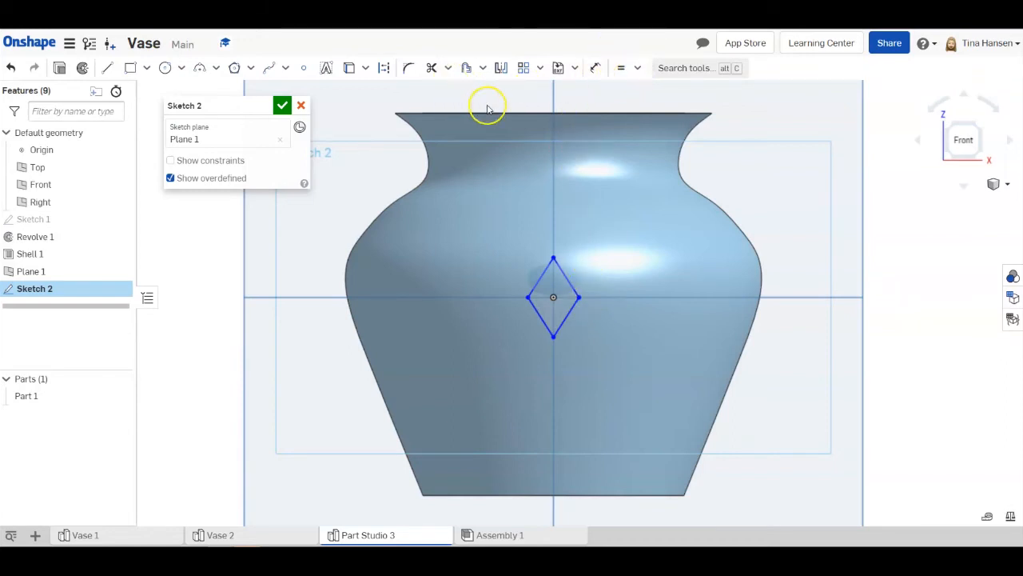
pyautogui.click(283, 107)
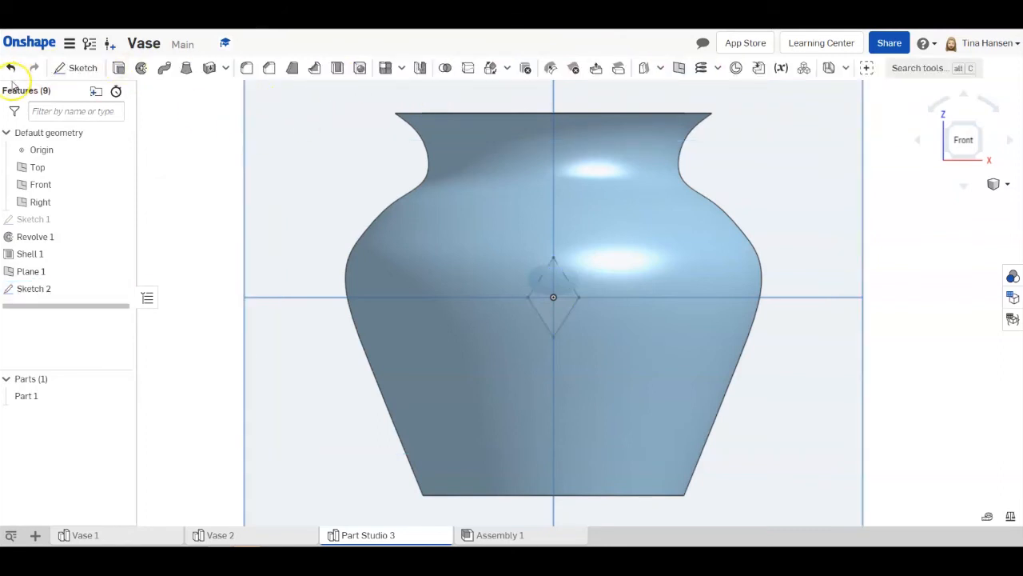
# Start an Add extrude of the diamond sketch merged with the vase, using the Symmetric end type
pyautogui.click(117, 70)
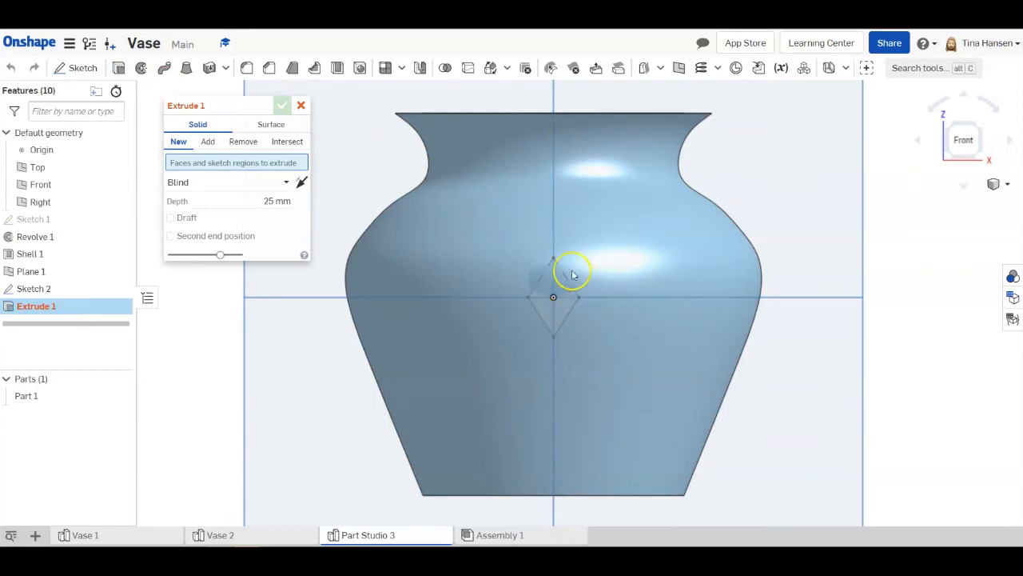
pyautogui.click(208, 142)
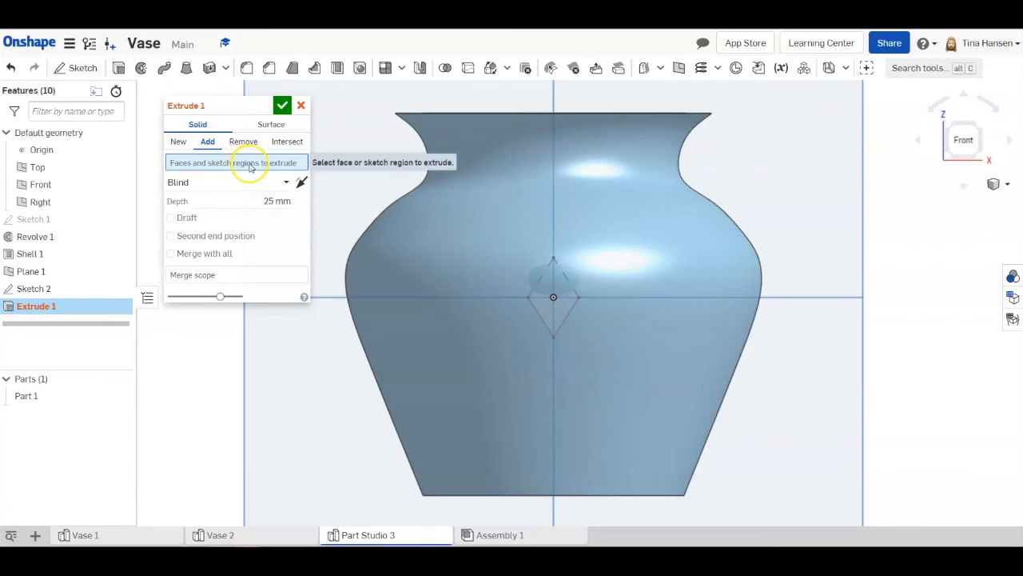
pyautogui.click(34, 290)
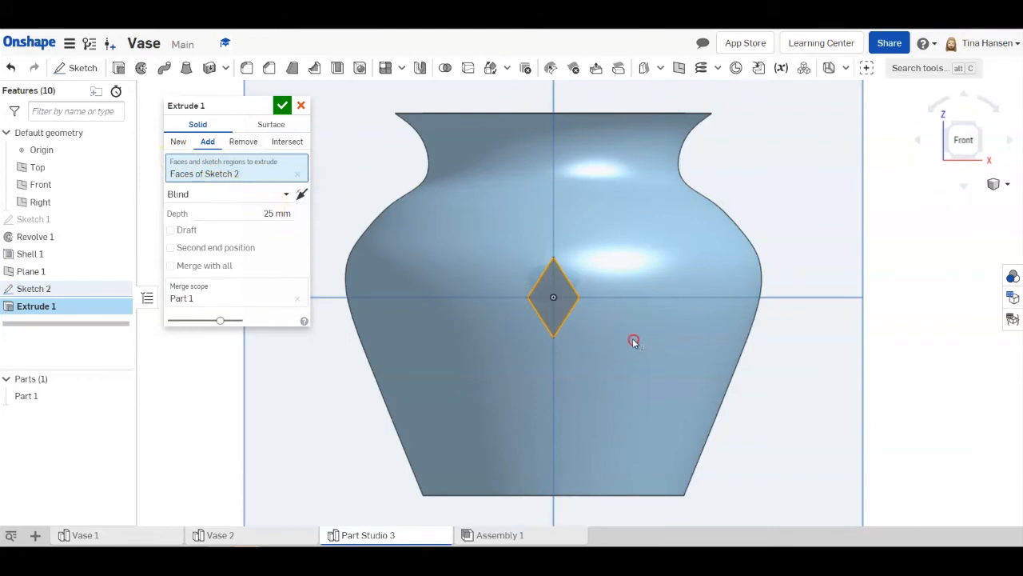
pyautogui.moveTo(633, 342); pyautogui.dragTo(552, 342, button='right')
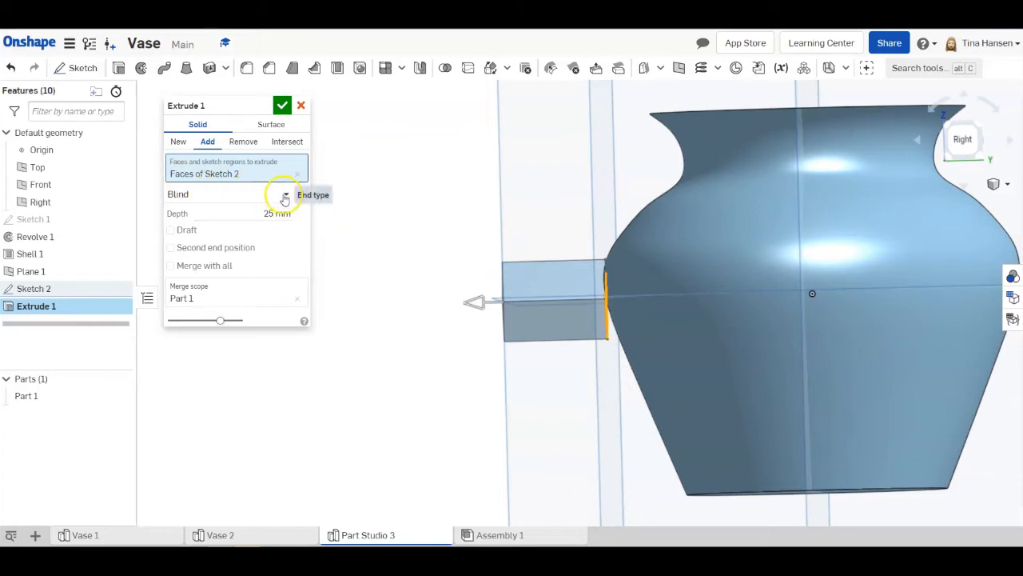
pyautogui.click(283, 194)
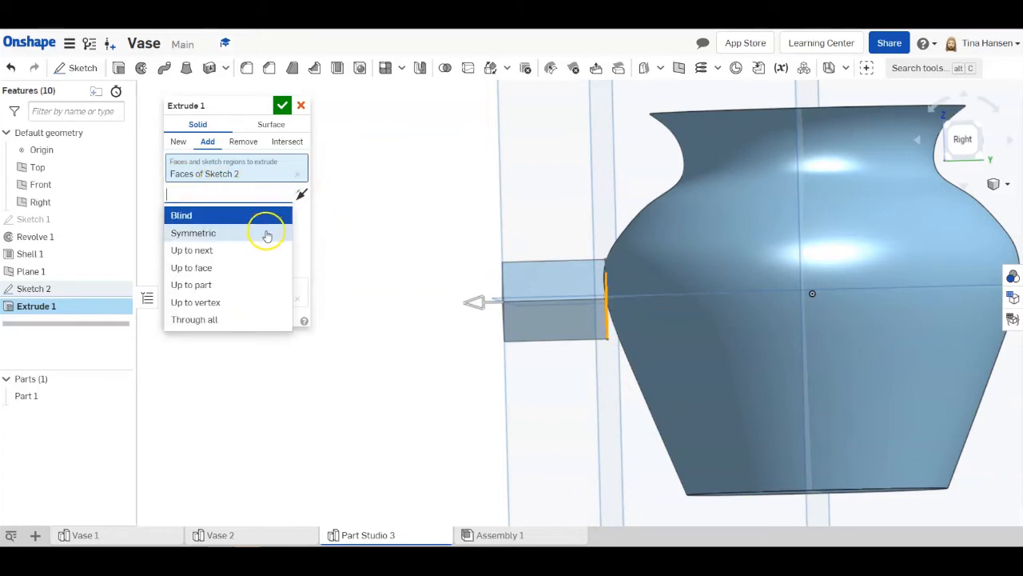
pyautogui.click(266, 233)
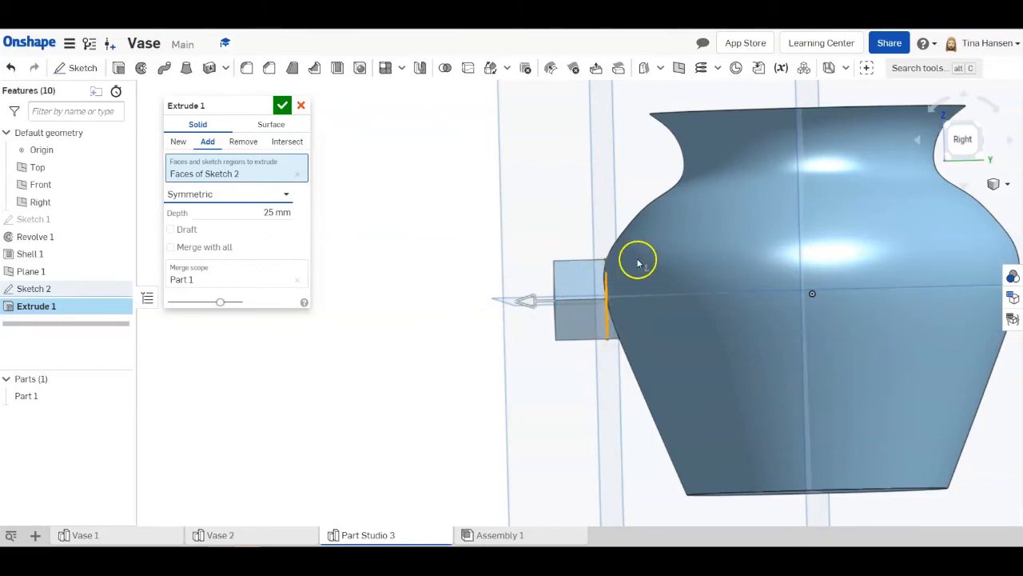
# Try a symmetric extrude depth of 5 mm and examine how the diamond meets the vase wall
pyautogui.click(272, 211)
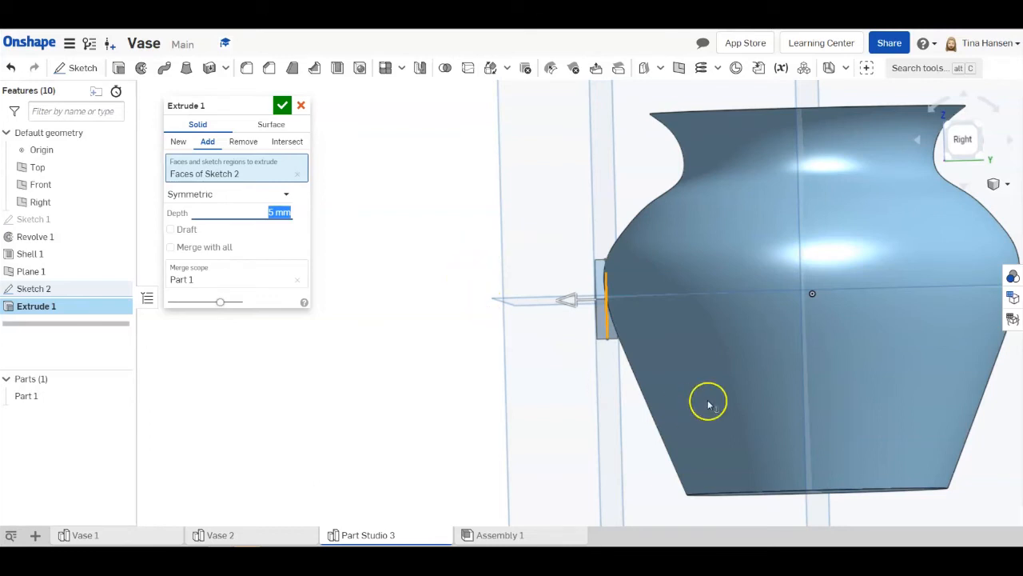
pyautogui.scroll(5, 607, 343)
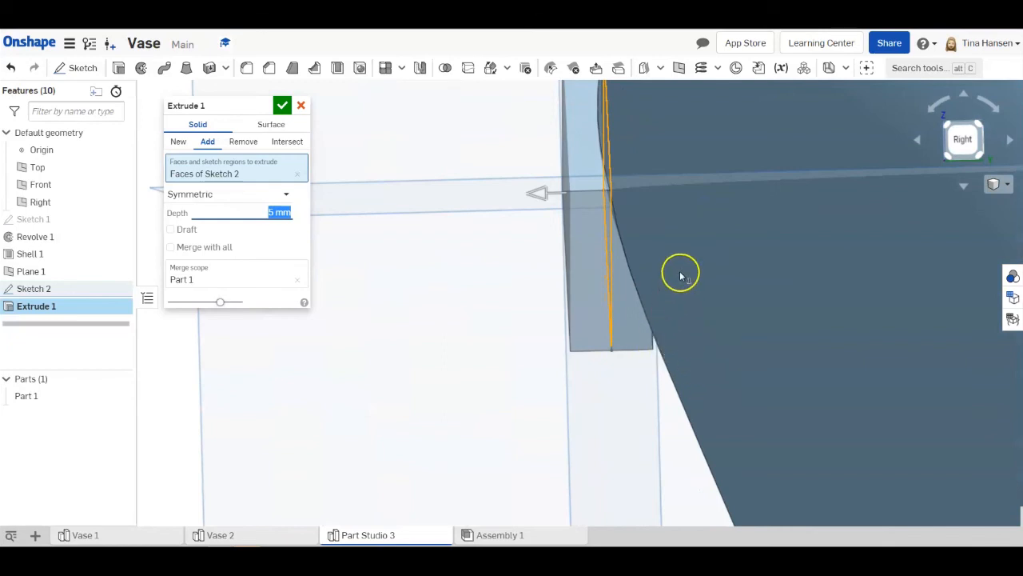
pyautogui.scroll(3, 696, 224)
# Set the symmetric depth to 6 mm, check the diamond's upper and lower ends against the vase wall, and accept the extrude
pyautogui.scroll(-4, 697, 229)
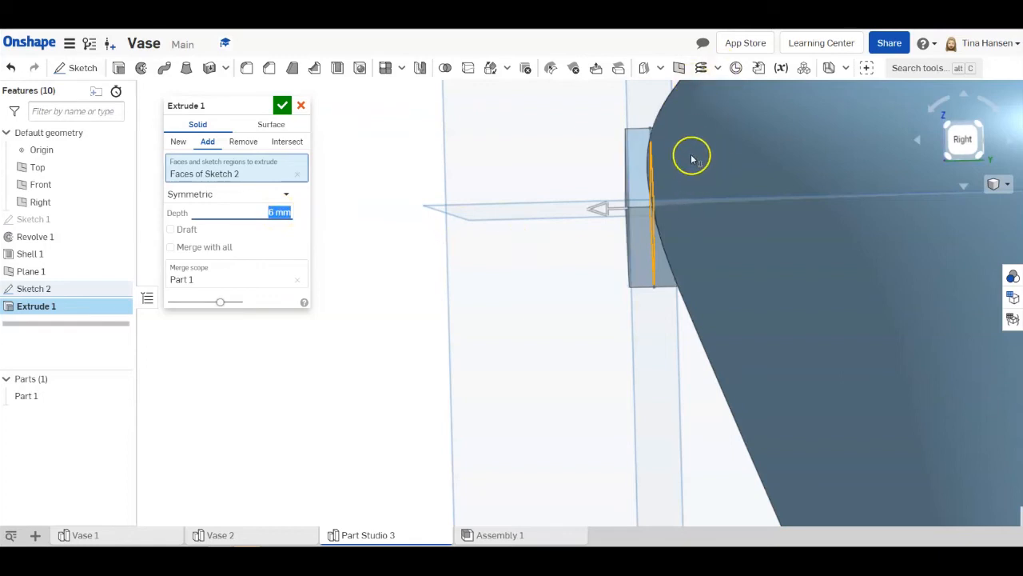
pyautogui.moveTo(701, 165)
pyautogui.mouseDown(button='right')
pyautogui.moveTo(720, 169)
pyautogui.moveTo(698, 169)
pyautogui.mouseUp(button='right')
pyautogui.click(667, 128)
pyautogui.scroll(5, 665, 127)
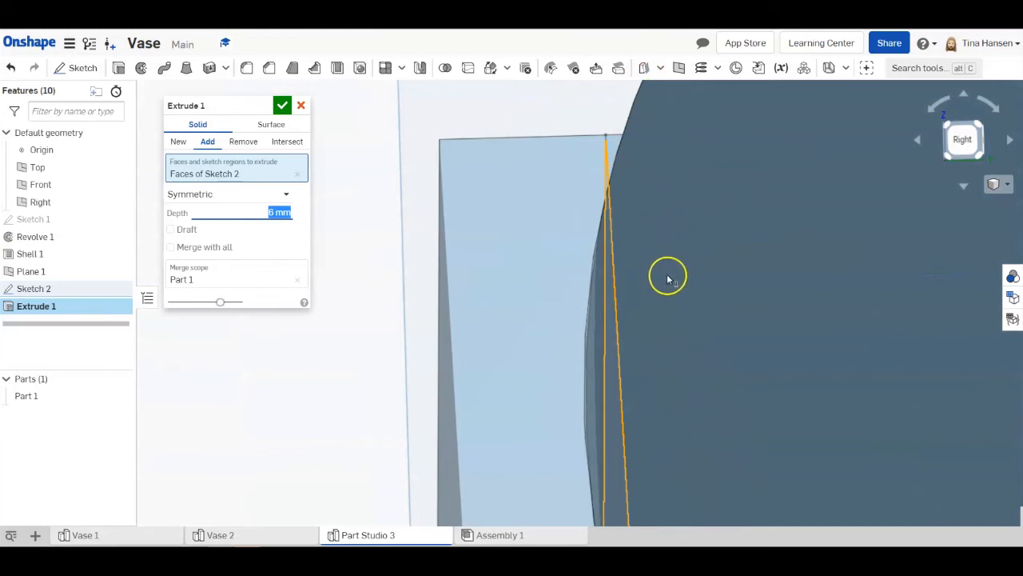
pyautogui.scroll(-1, 668, 268)
pyautogui.scroll(-1, 670, 267)
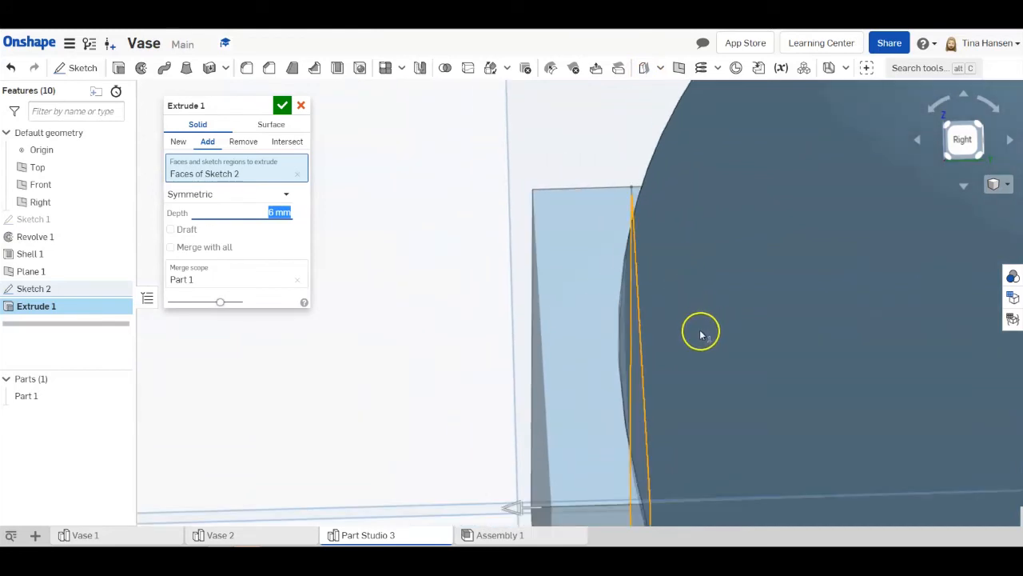
pyautogui.scroll(-3, 743, 352)
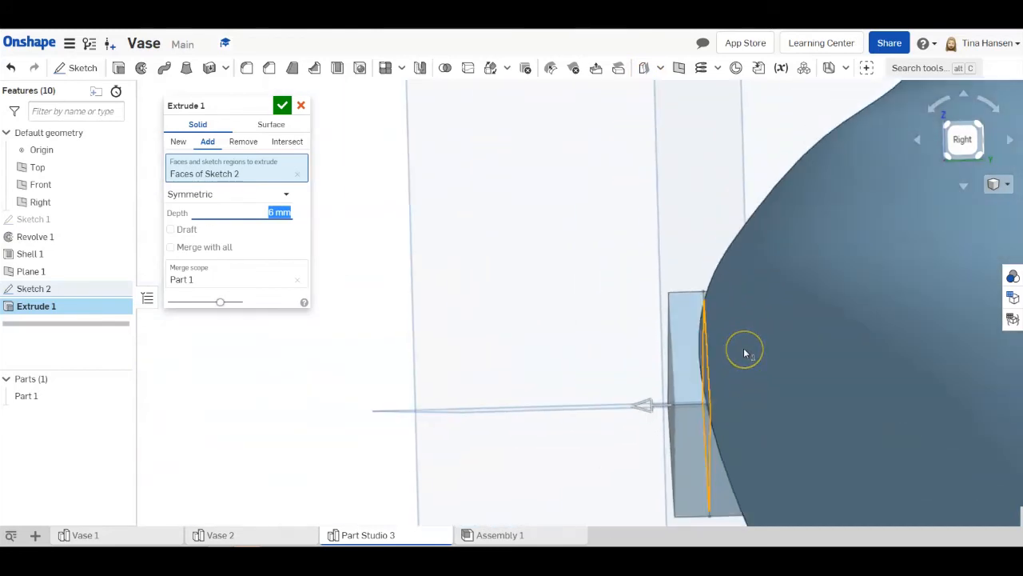
pyautogui.scroll(1, 747, 477)
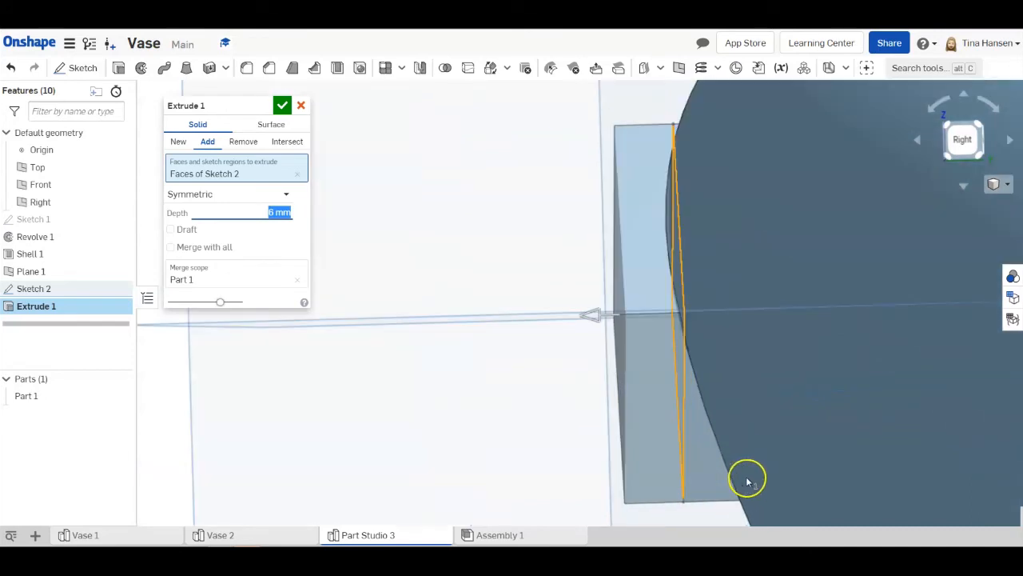
pyautogui.scroll(1, 739, 510)
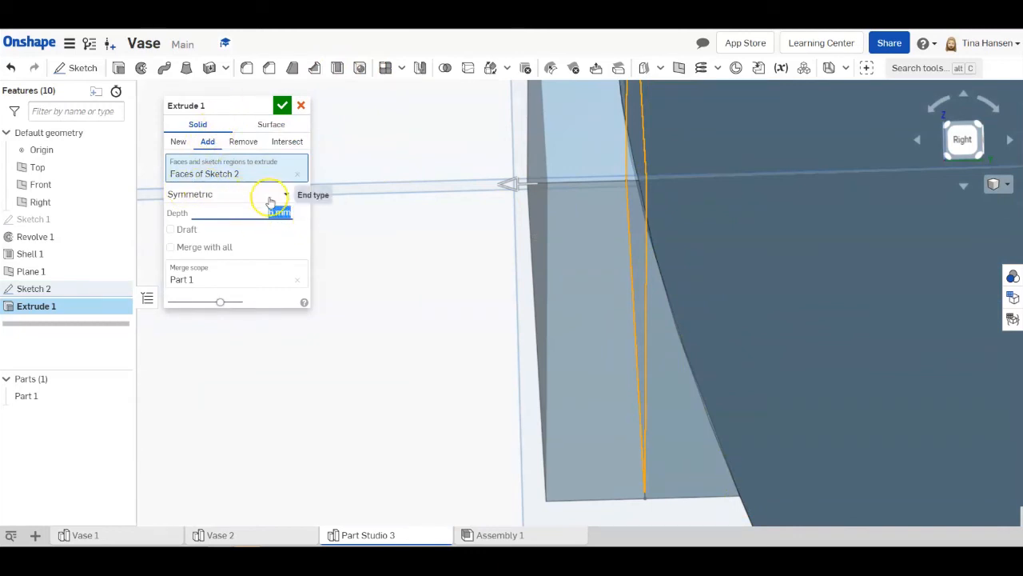
pyautogui.click(284, 106)
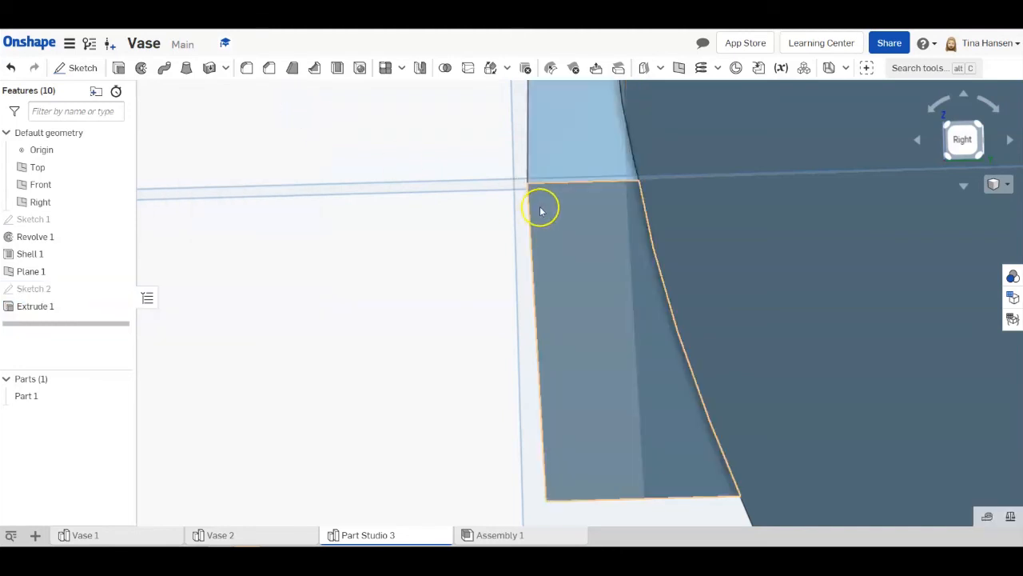
# Start an equal-distance chamfer on the lower outer edge of the raised diamond with a distance of 1 mm
pyautogui.scroll(-3, 628, 236)
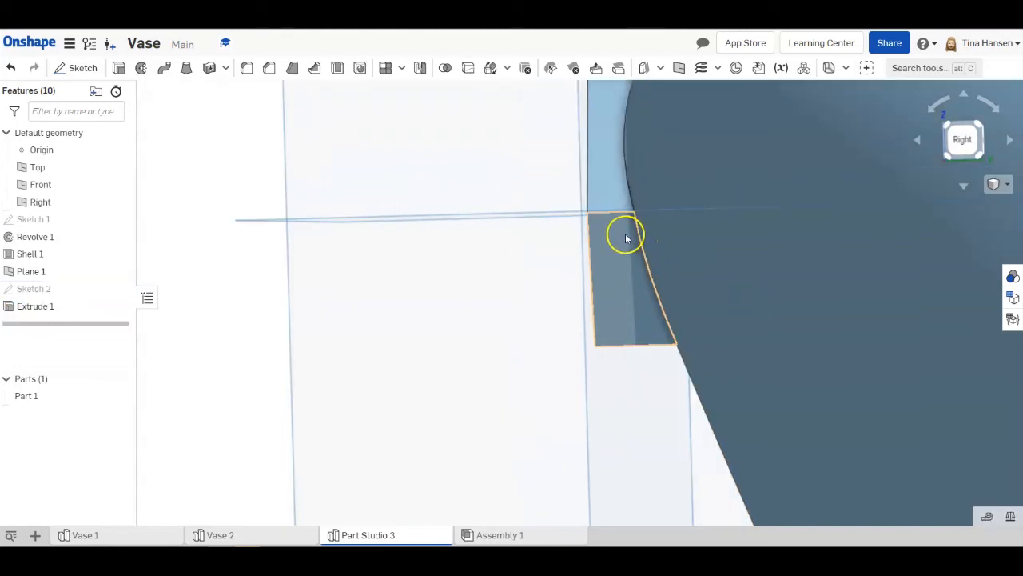
pyautogui.scroll(-2, 623, 239)
pyautogui.moveTo(696, 296); pyautogui.dragTo(781, 307, button='right')
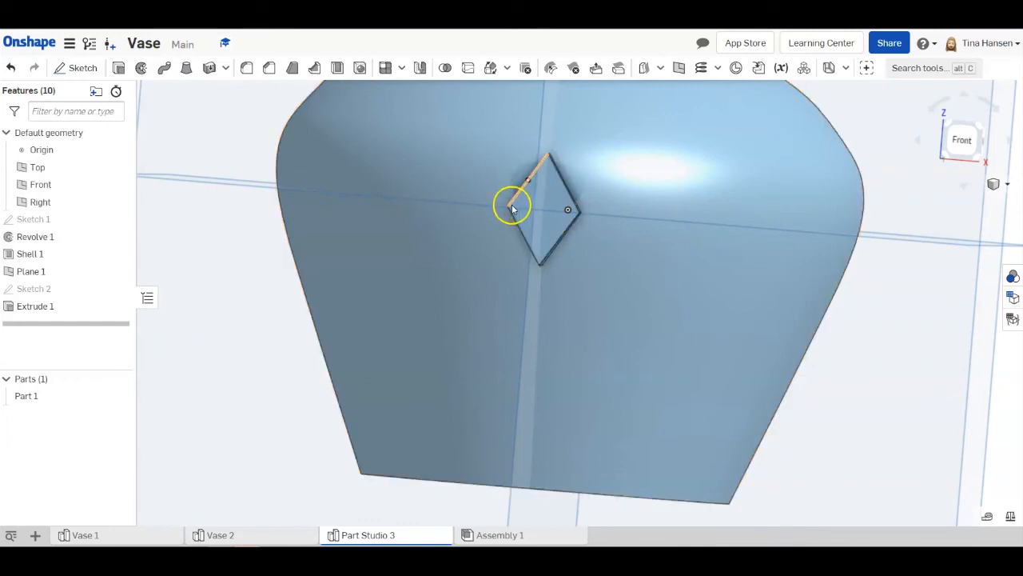
pyautogui.click(269, 66)
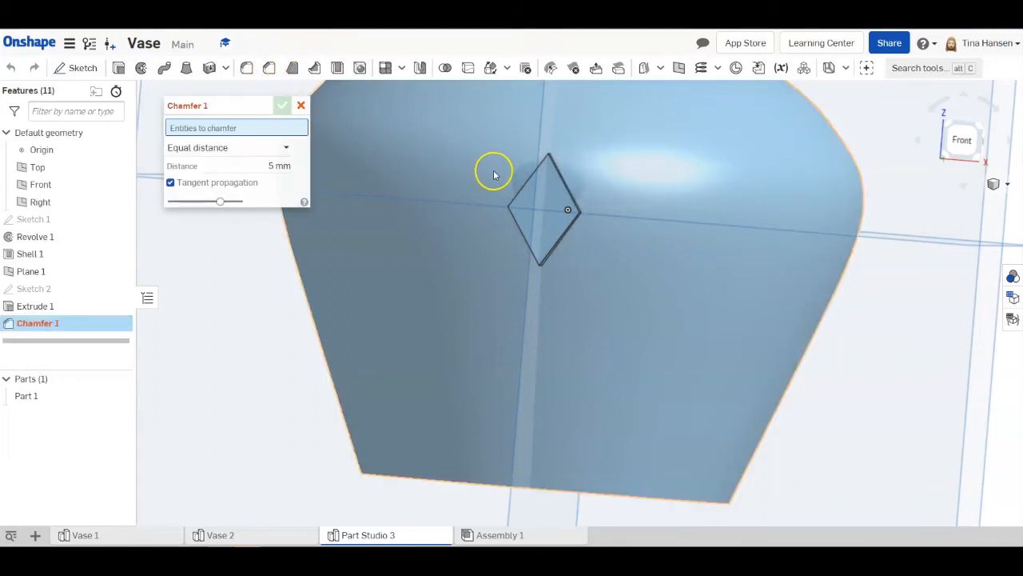
pyautogui.scroll(5, 576, 216)
pyautogui.scroll(2, 575, 216)
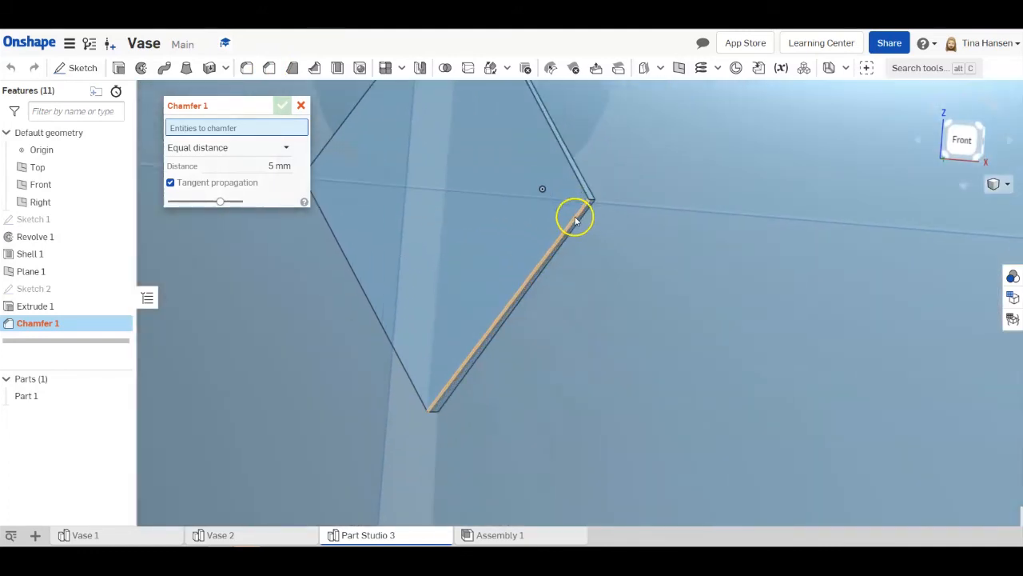
pyautogui.moveTo(650, 290); pyautogui.dragTo(629, 285, button='right')
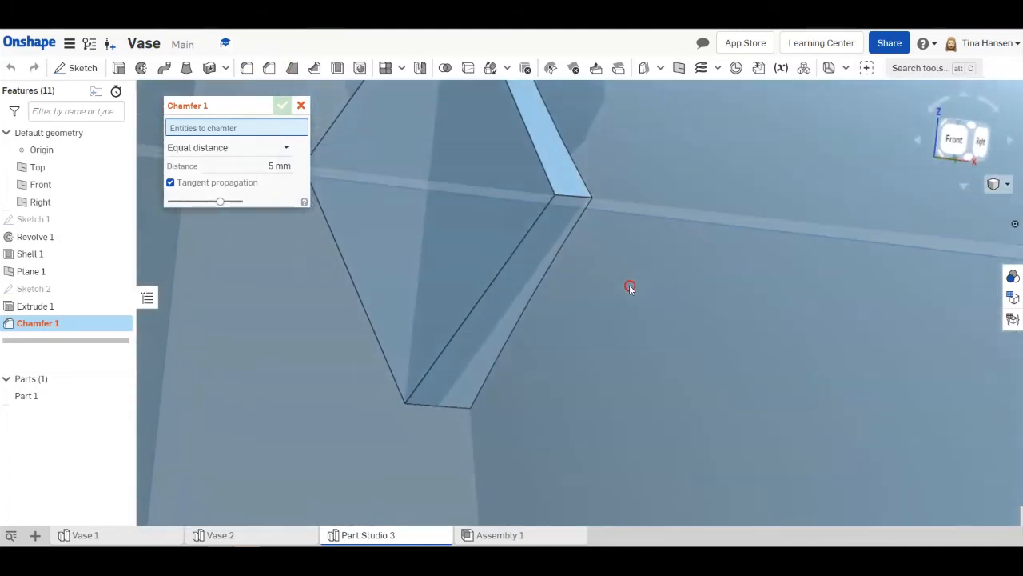
pyautogui.click(498, 272)
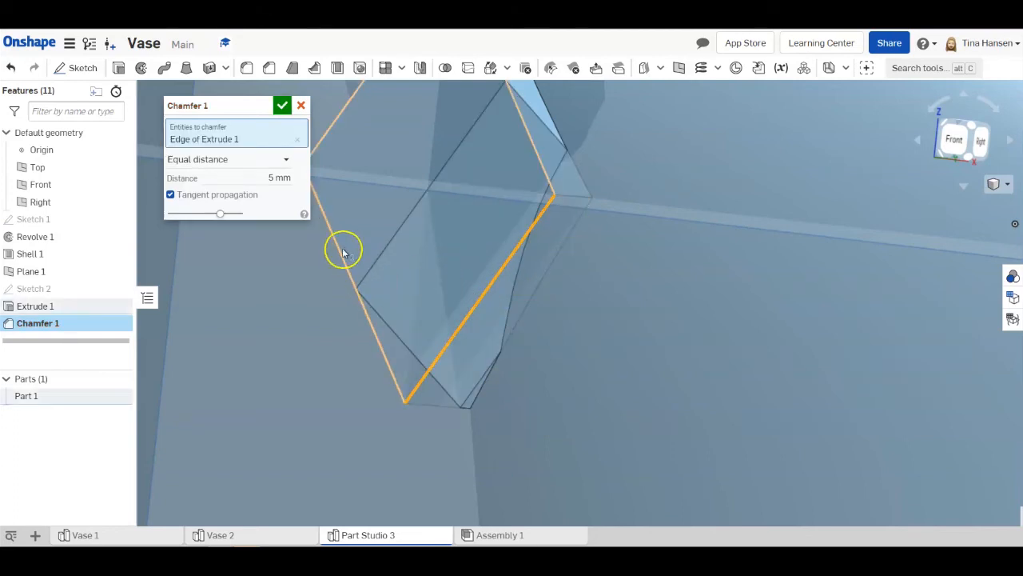
pyautogui.click(261, 177)
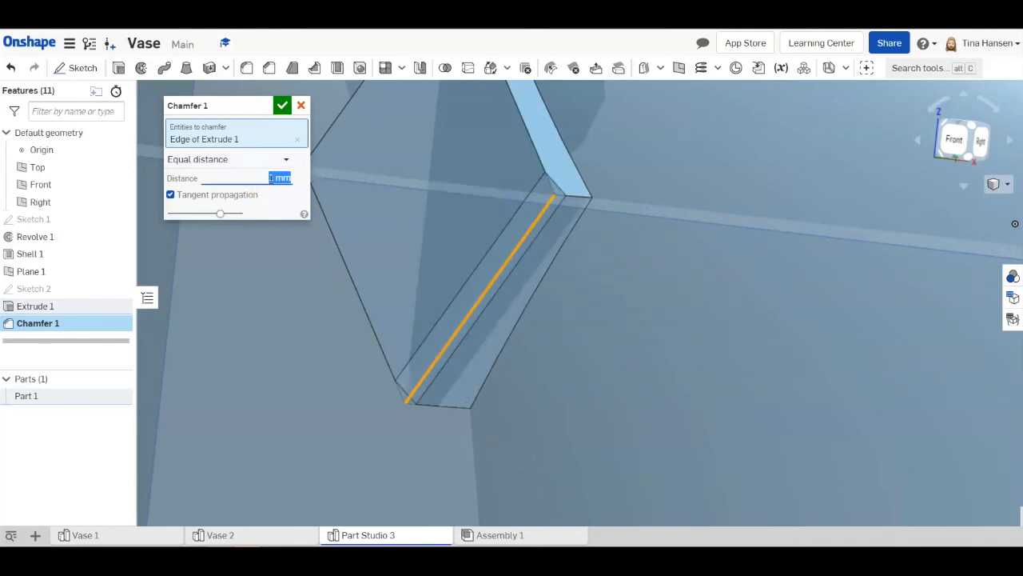
# Add the diamond's other three outer face edges to the chamfer and inspect the bevel against the vase
pyautogui.click(338, 254)
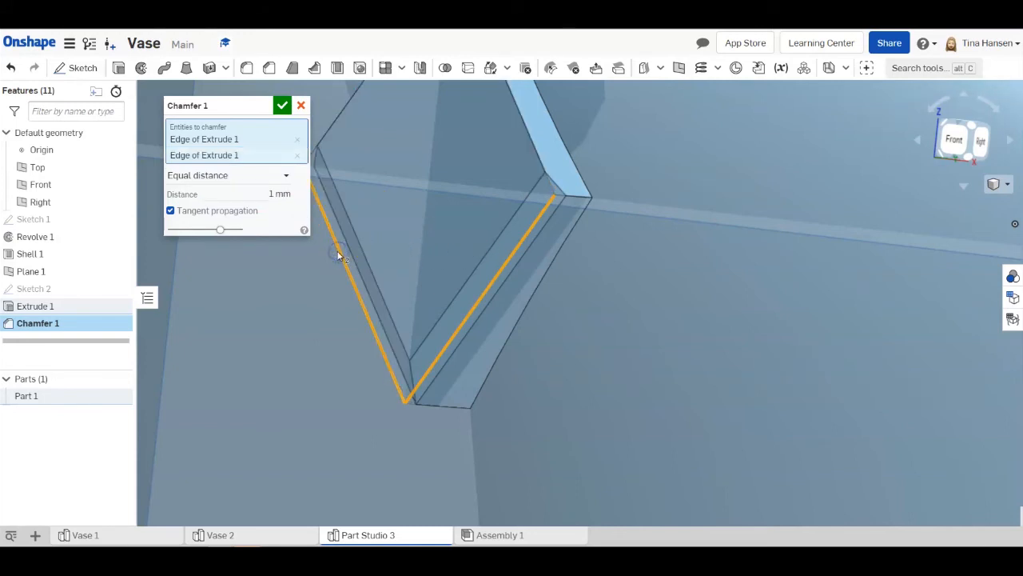
pyautogui.click(347, 107)
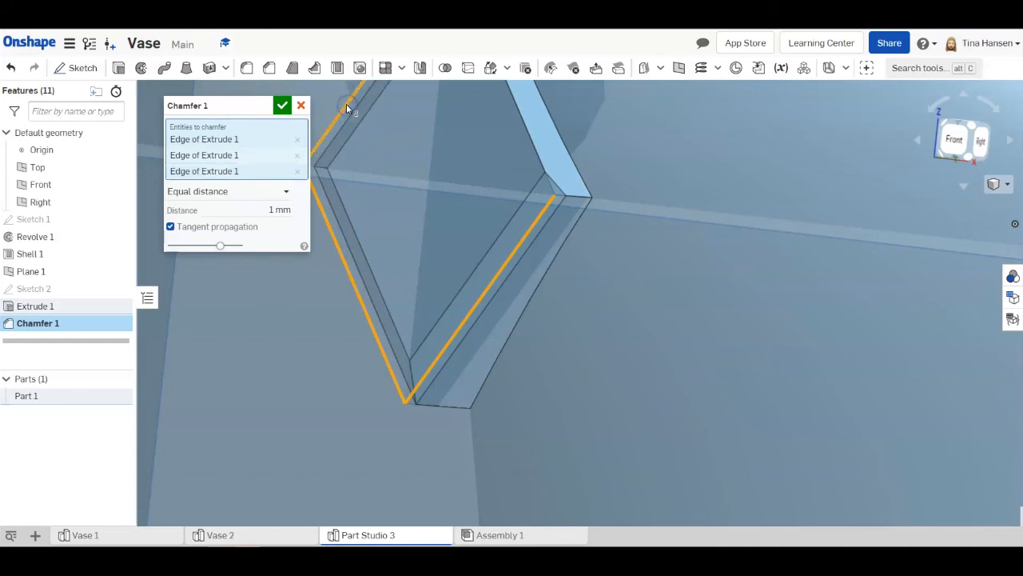
pyautogui.click(518, 116)
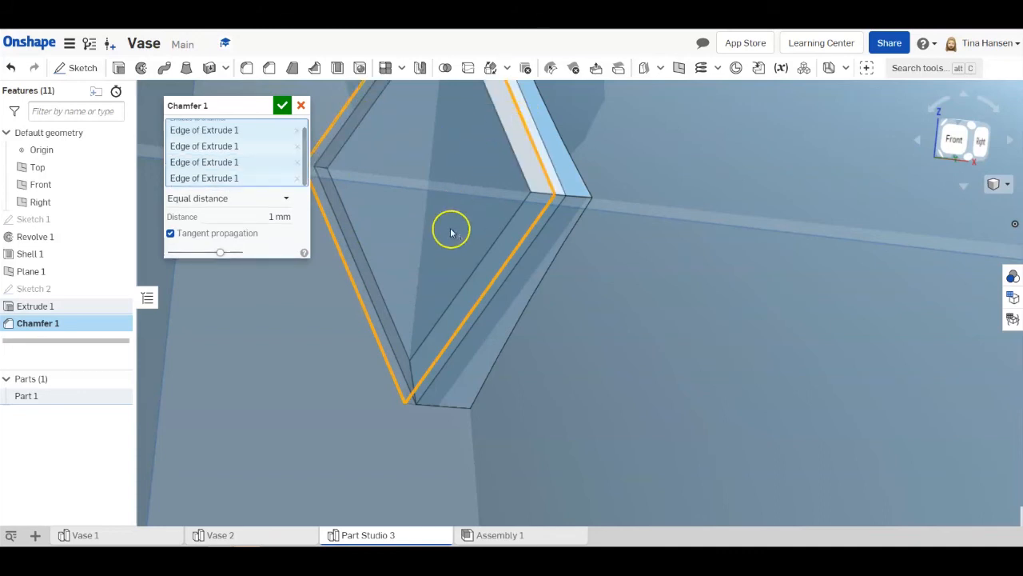
pyautogui.scroll(2, 421, 201)
pyautogui.scroll(-5, 425, 196)
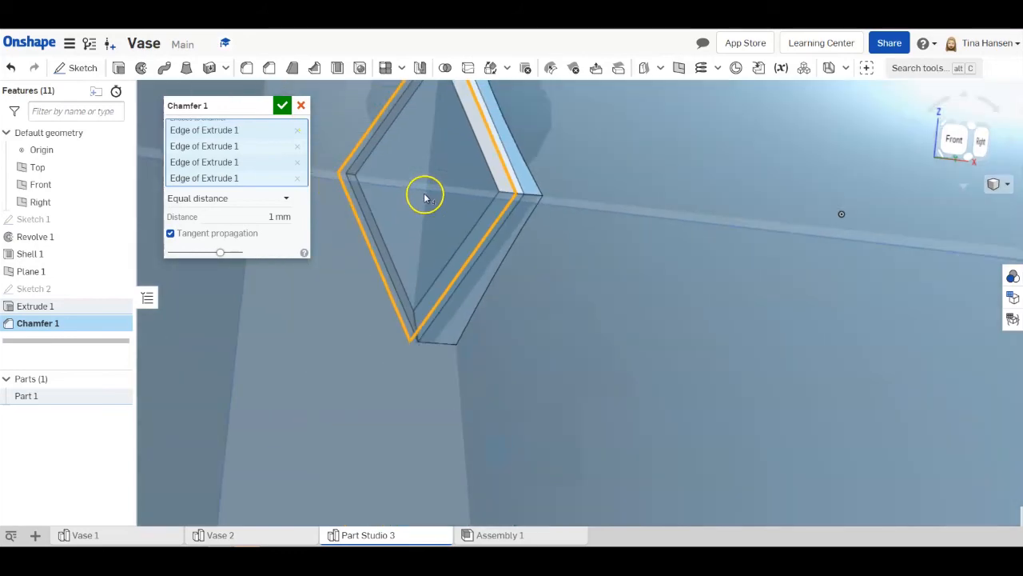
pyautogui.moveTo(424, 198); pyautogui.dragTo(511, 312, button='right')
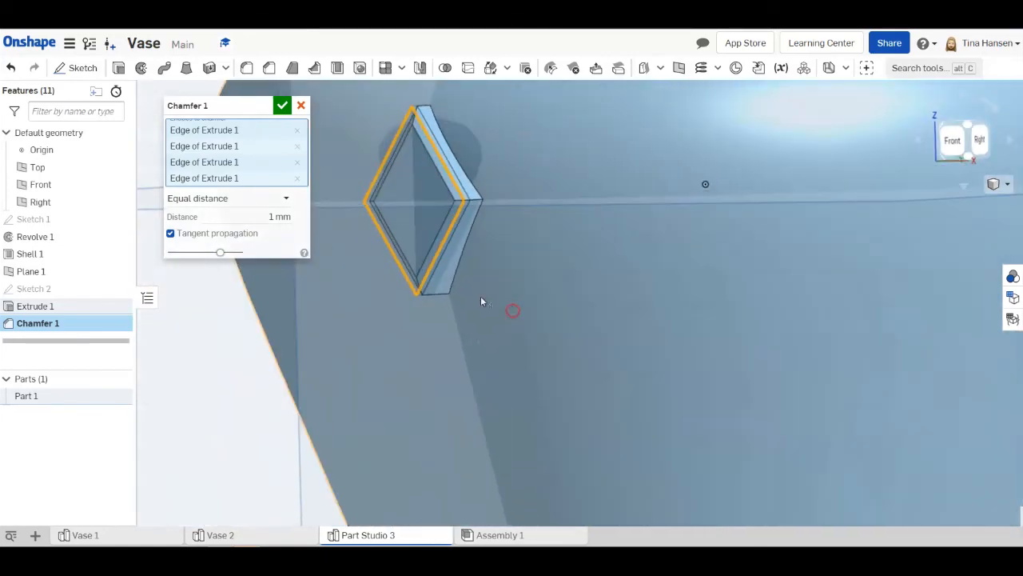
# Set the diamond's chamfer distance to 1.5 mm and accept the chamfer
pyautogui.click(266, 215)
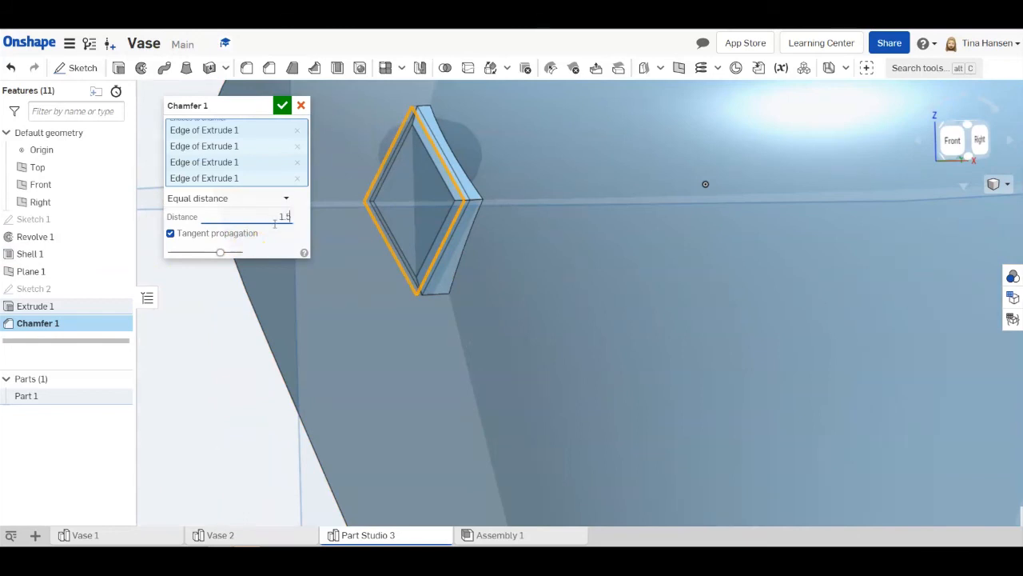
pyautogui.press('Return')
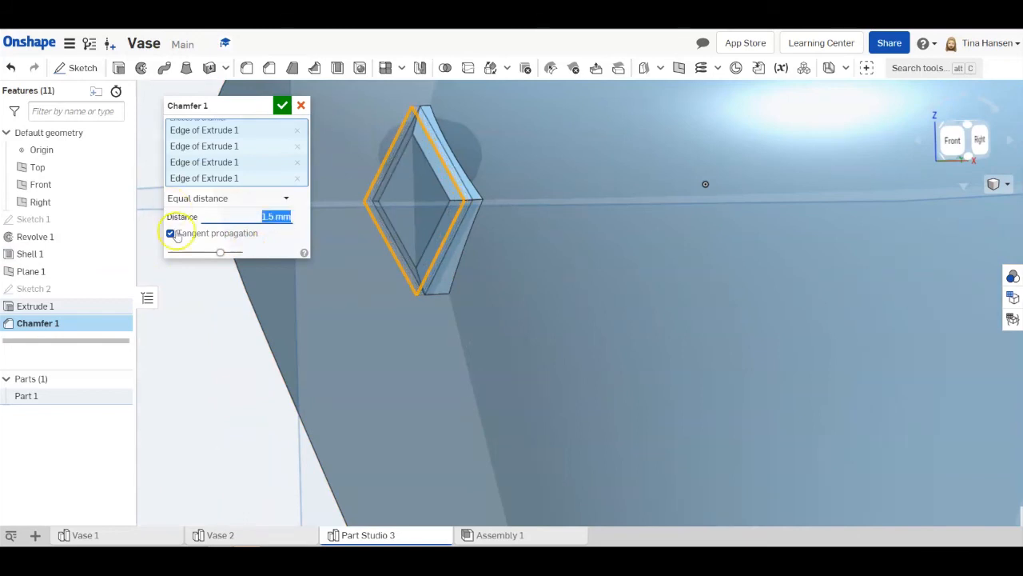
pyautogui.moveTo(487, 260)
pyautogui.mouseDown(button='right')
pyautogui.moveTo(525, 283)
pyautogui.moveTo(563, 279)
pyautogui.moveTo(605, 293)
pyautogui.moveTo(514, 286)
pyautogui.mouseUp(button='right')
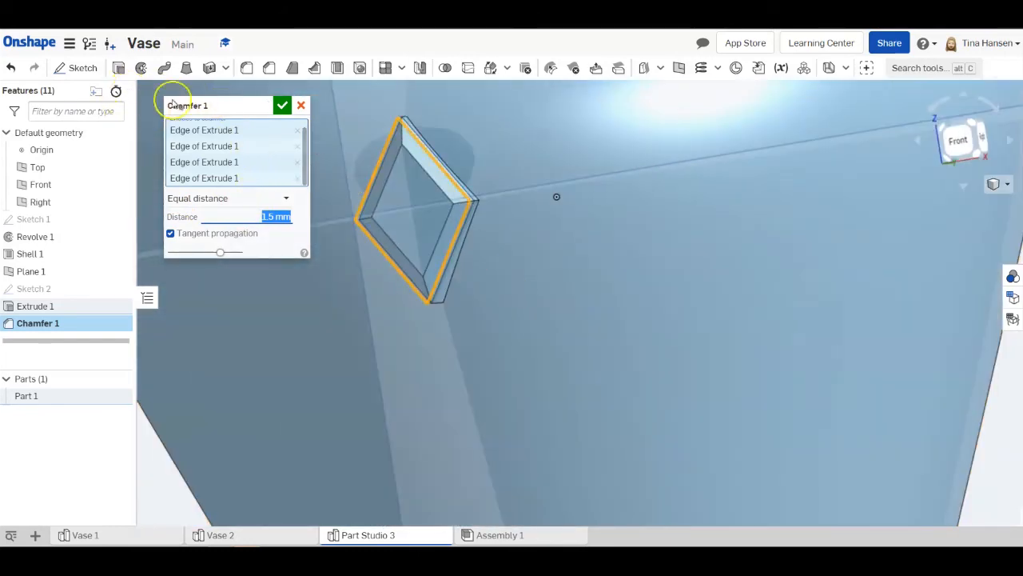
pyautogui.click(282, 106)
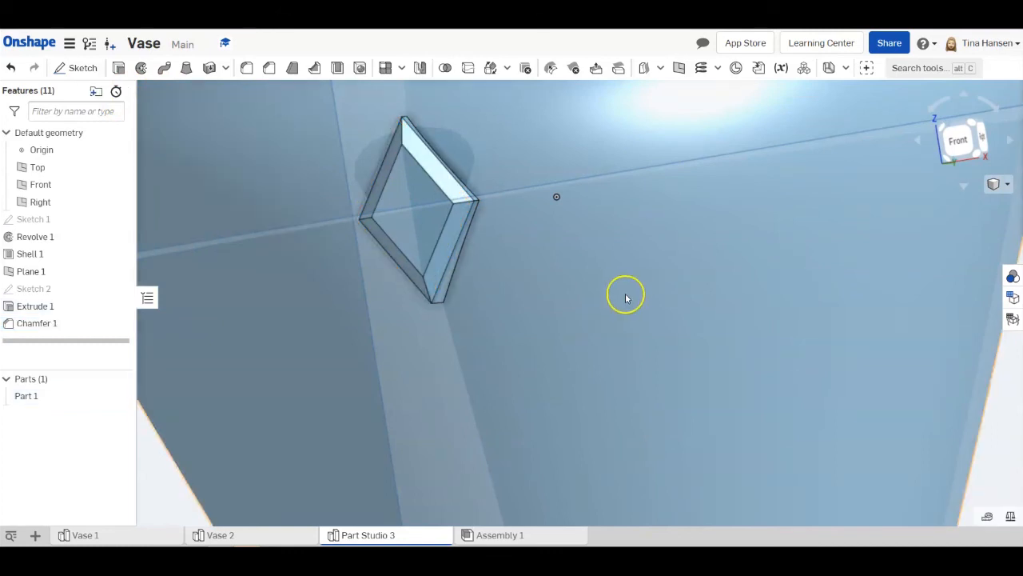
# Start a circular pattern and set its type to Feature pattern
pyautogui.scroll(-2, 626, 293)
pyautogui.scroll(-4, 601, 302)
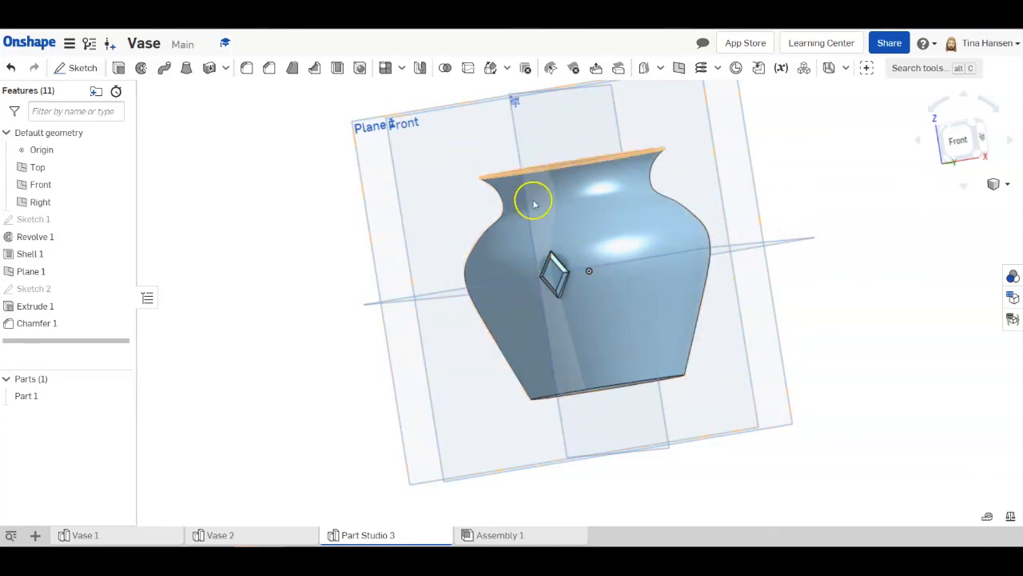
pyautogui.click(403, 69)
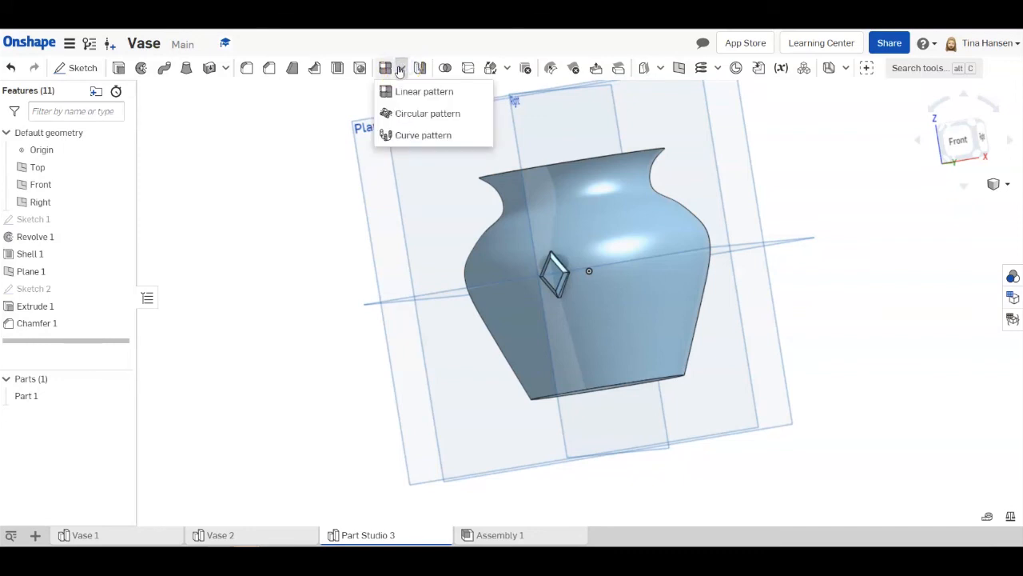
pyautogui.click(410, 134)
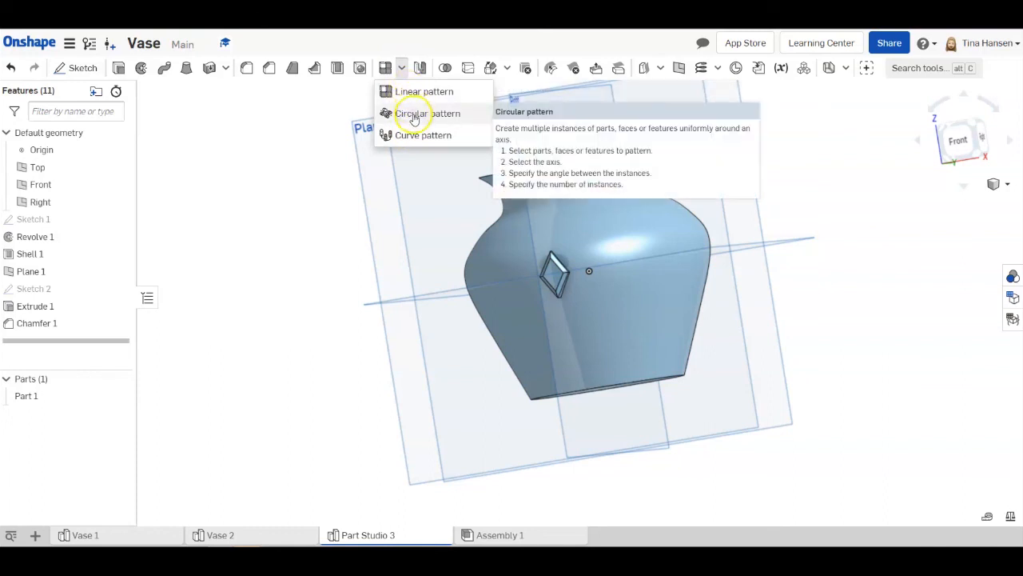
pyautogui.click(416, 116)
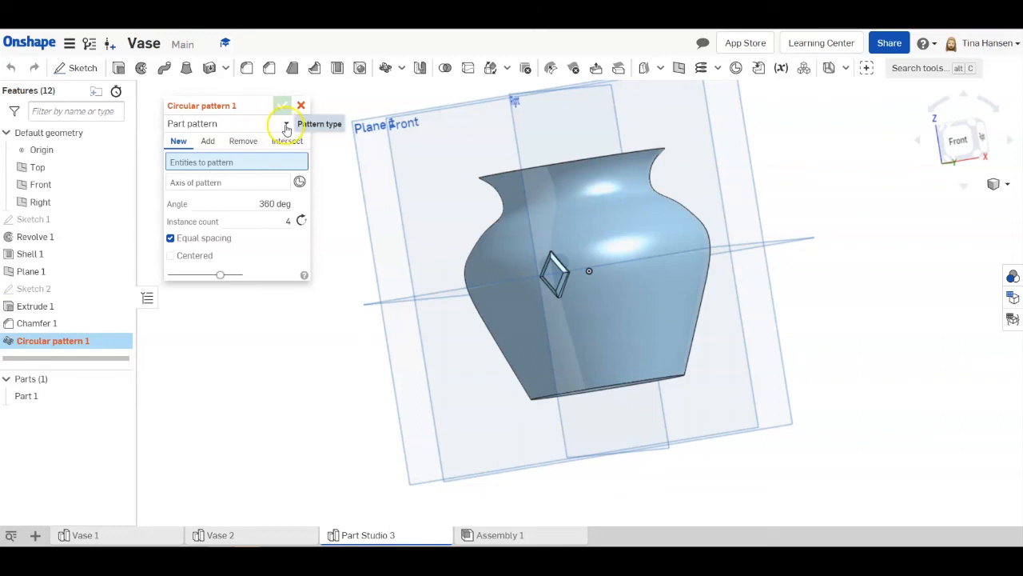
pyautogui.click(286, 126)
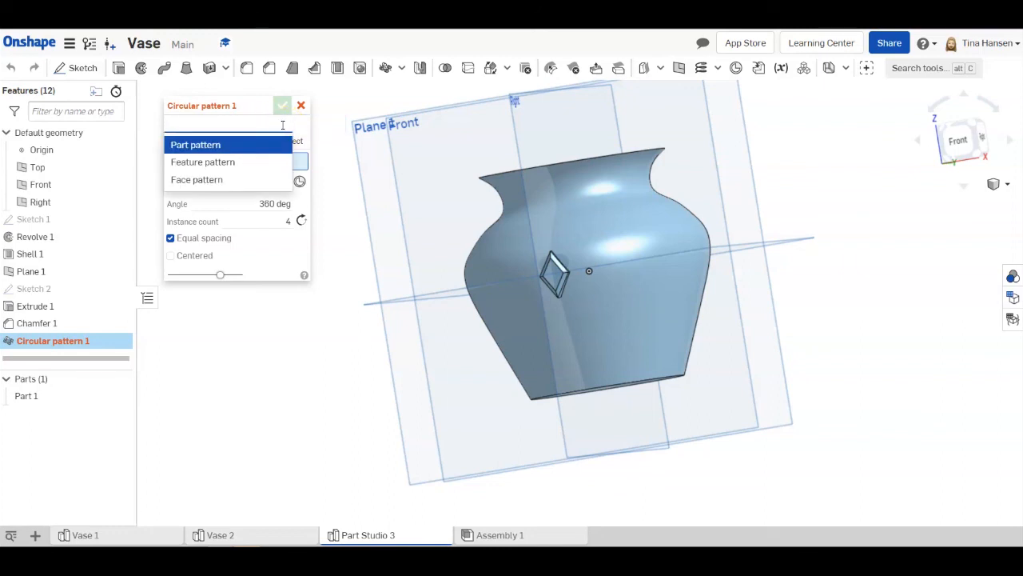
pyautogui.click(268, 149)
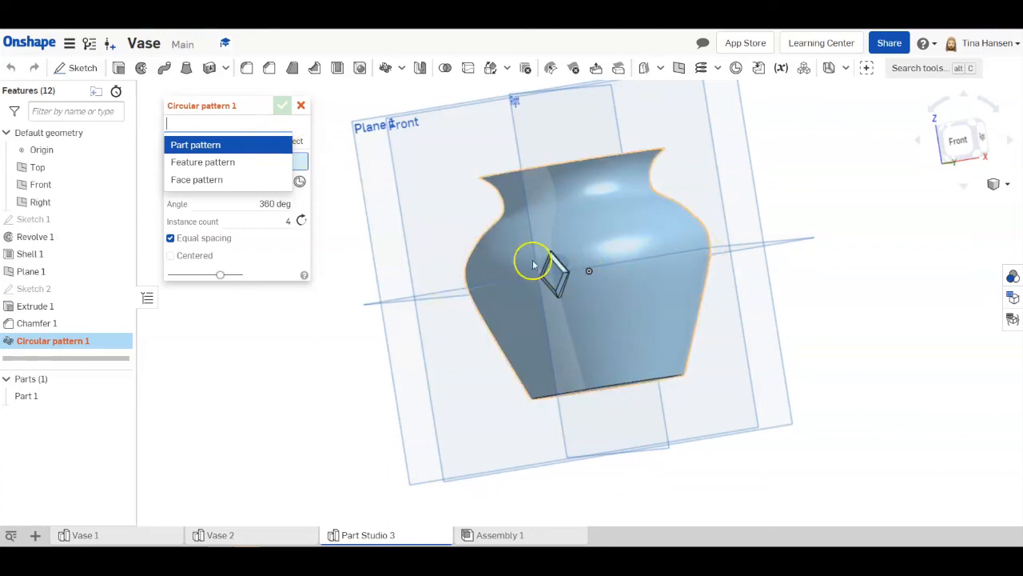
pyautogui.click(205, 165)
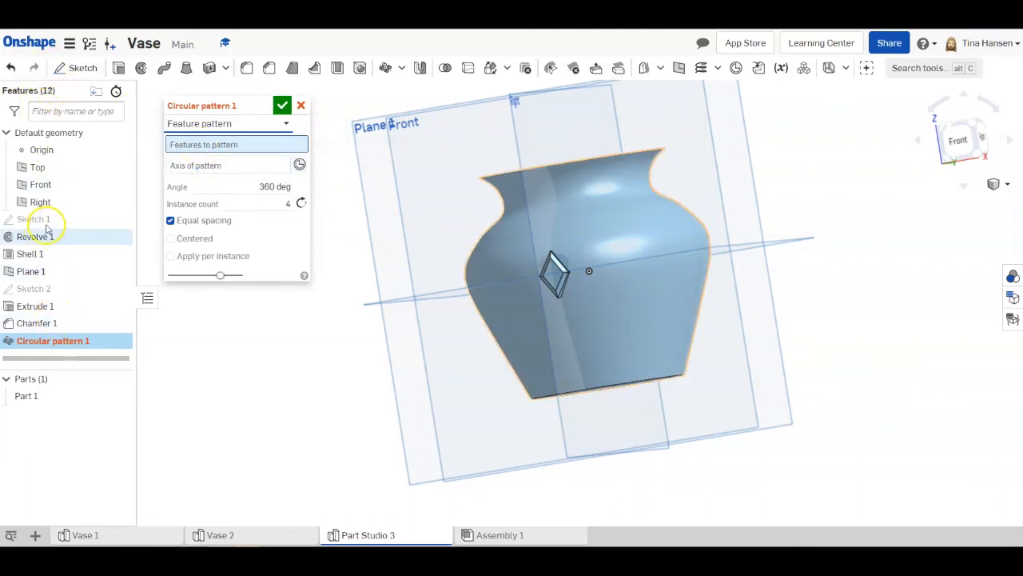
# Choose the diamond's extrude and chamfer as the features to pattern, with the vase's revolved face as the pattern axis
pyautogui.click(32, 308)
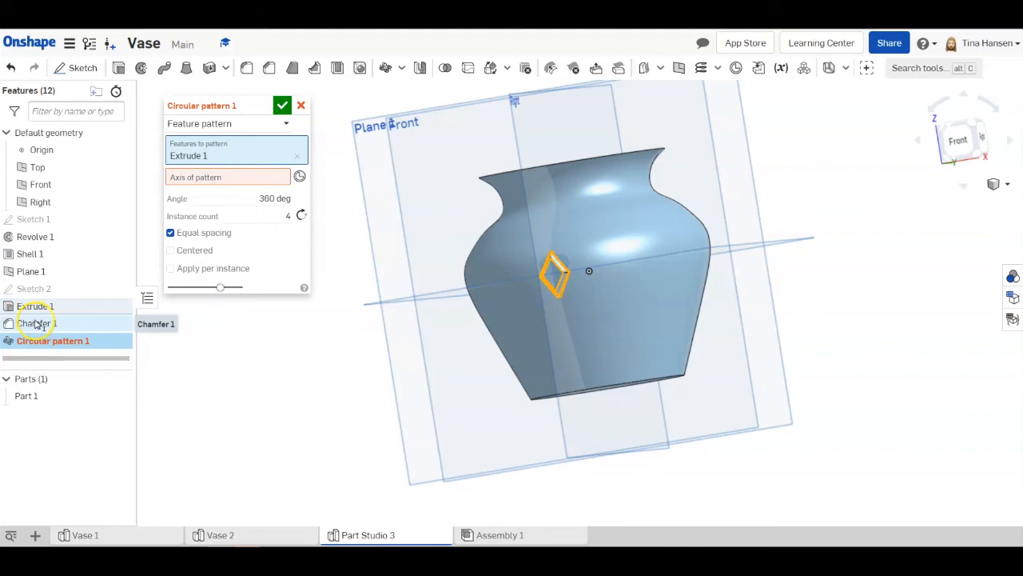
pyautogui.click(37, 323)
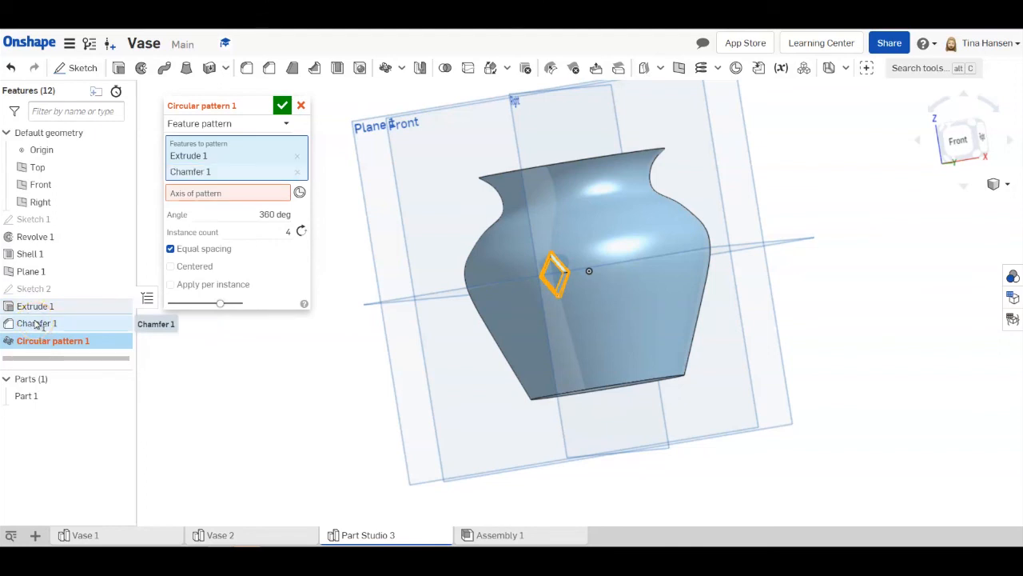
pyautogui.click(260, 165)
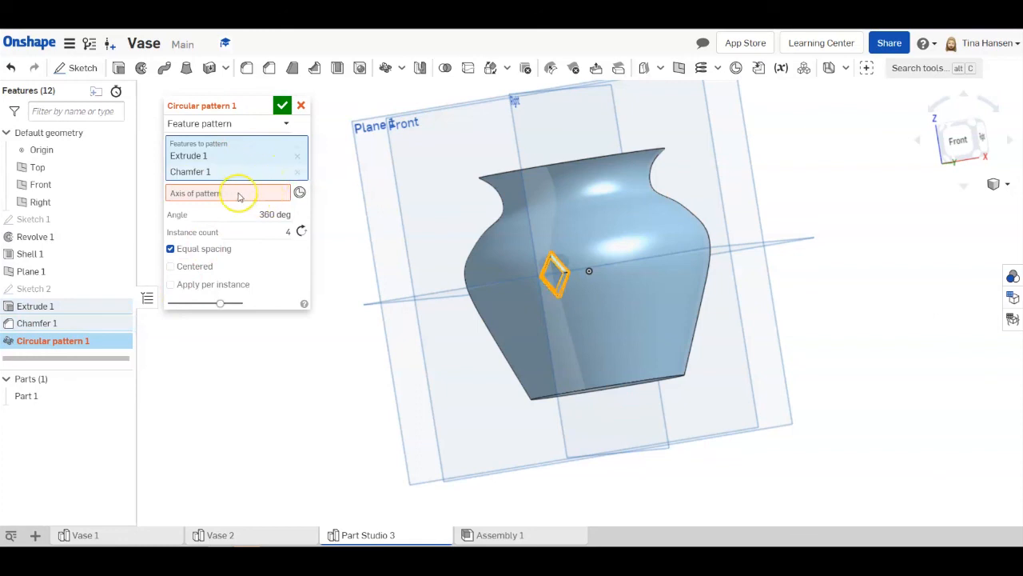
pyautogui.click(259, 195)
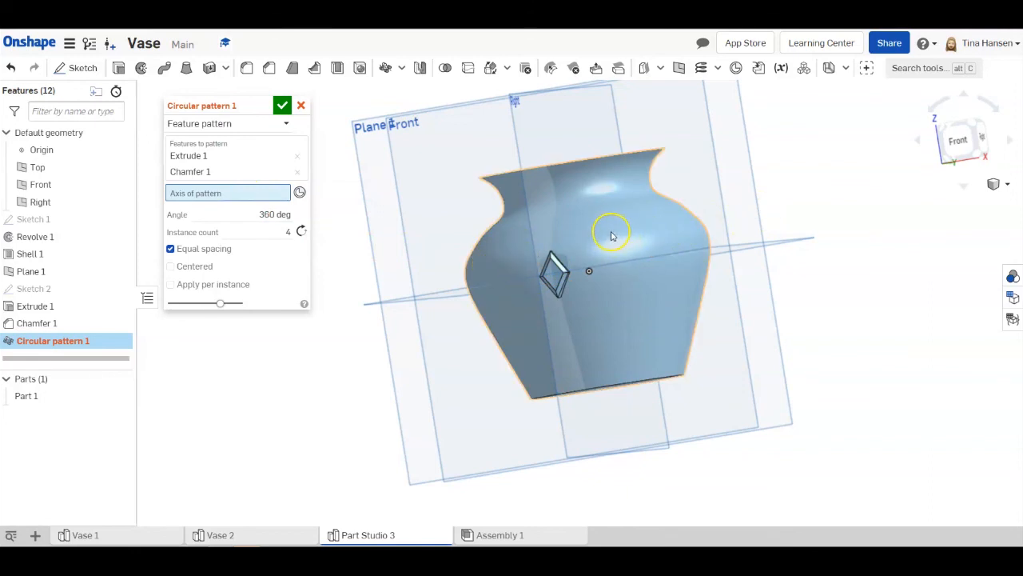
pyautogui.click(611, 234)
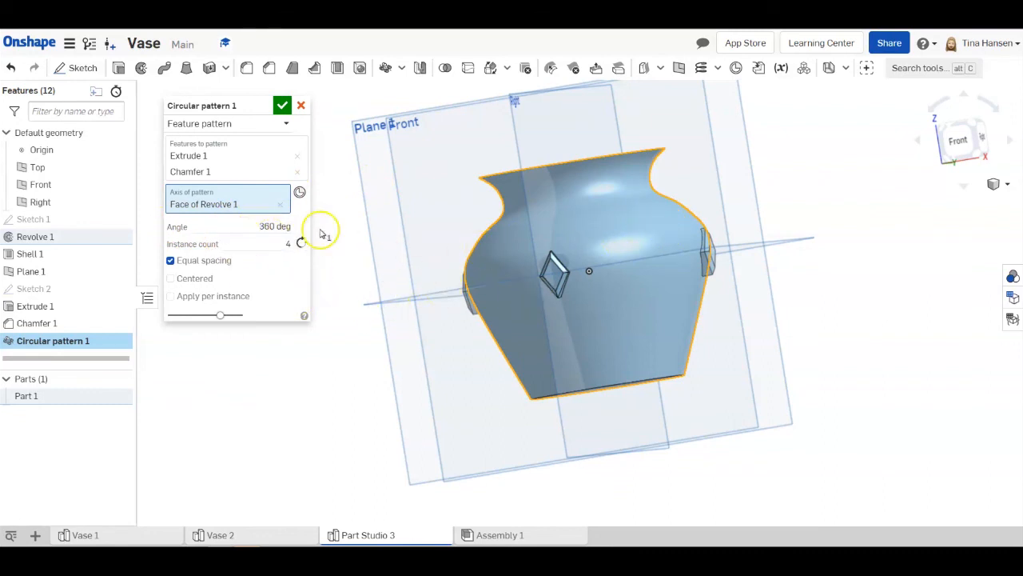
# Try a pattern angle of 180 degrees, return it to 360 degrees, and try 8 instances around the vase
pyautogui.click(254, 224)
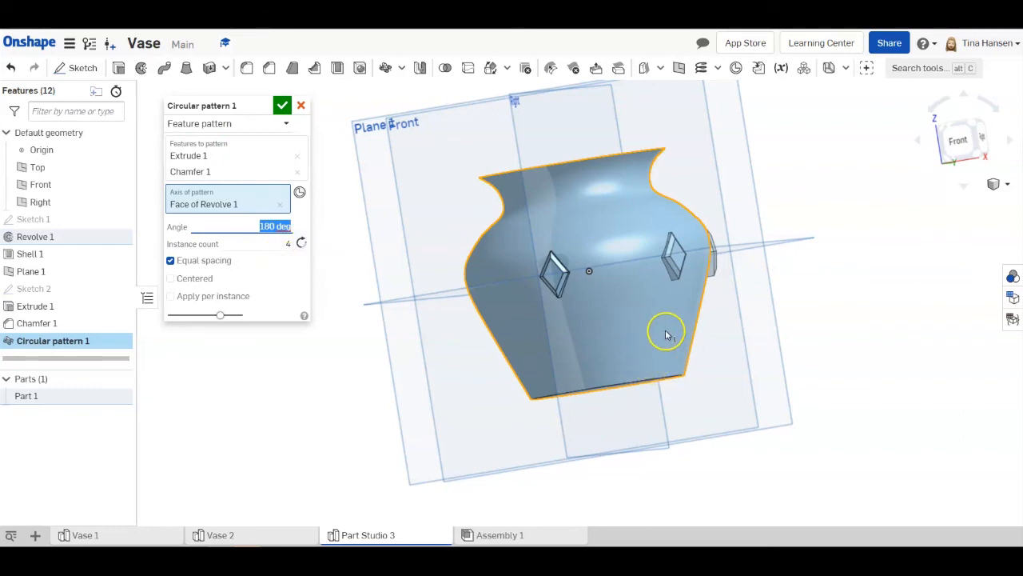
pyautogui.moveTo(664, 331); pyautogui.dragTo(594, 352, button='right')
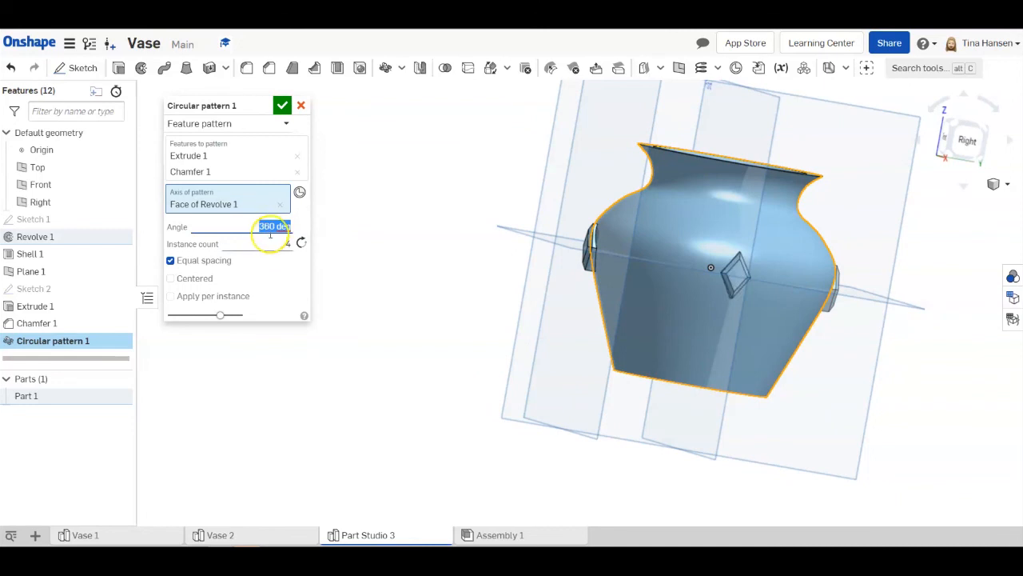
pyautogui.click(285, 244)
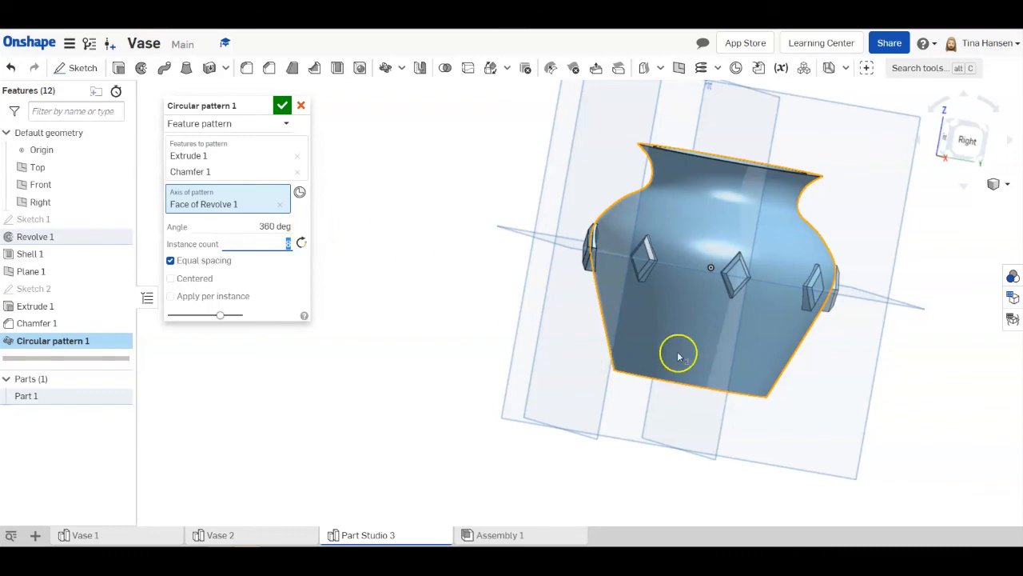
pyautogui.moveTo(759, 304); pyautogui.dragTo(698, 311, button='right')
# Set the instance count to 10, check the diamonds around the vase, and accept the circular pattern
pyautogui.click(270, 243)
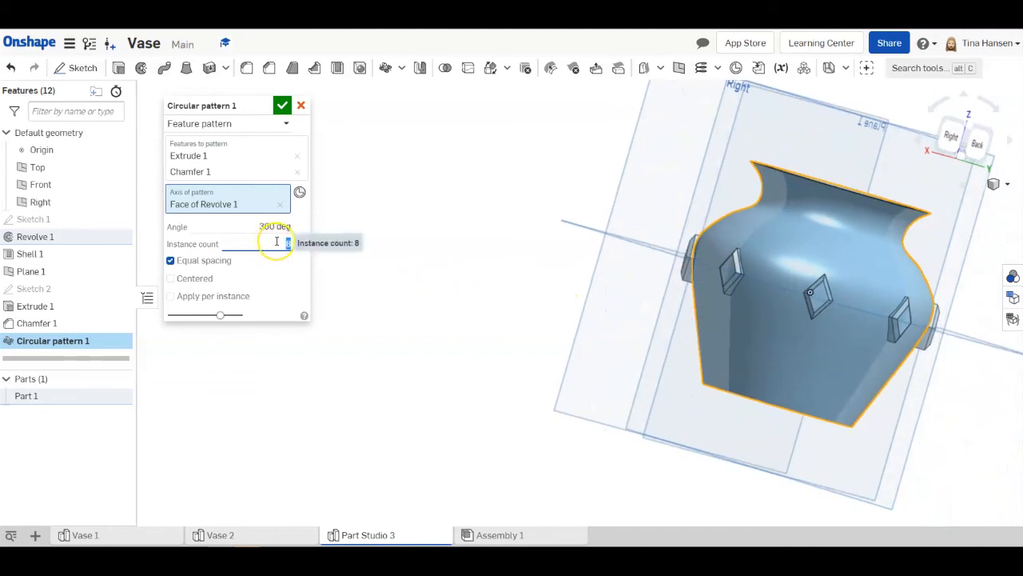
pyautogui.press('Return')
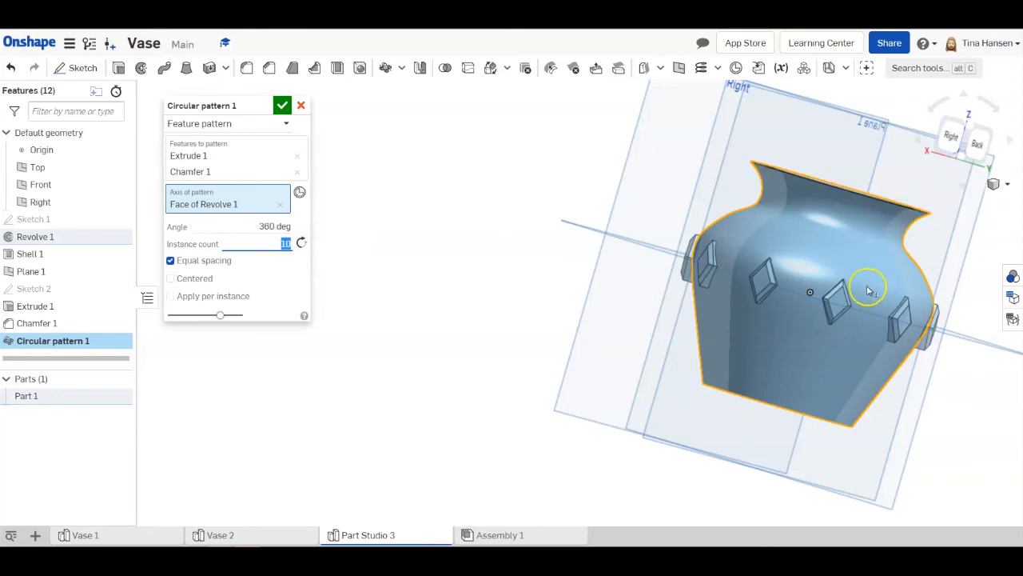
pyautogui.moveTo(865, 291); pyautogui.dragTo(884, 365, button='right')
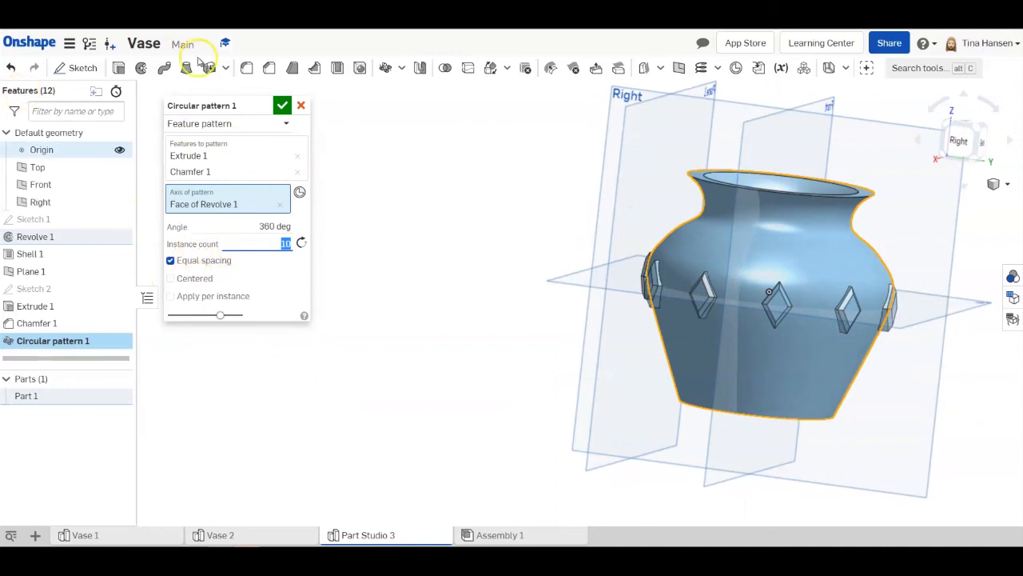
pyautogui.click(283, 105)
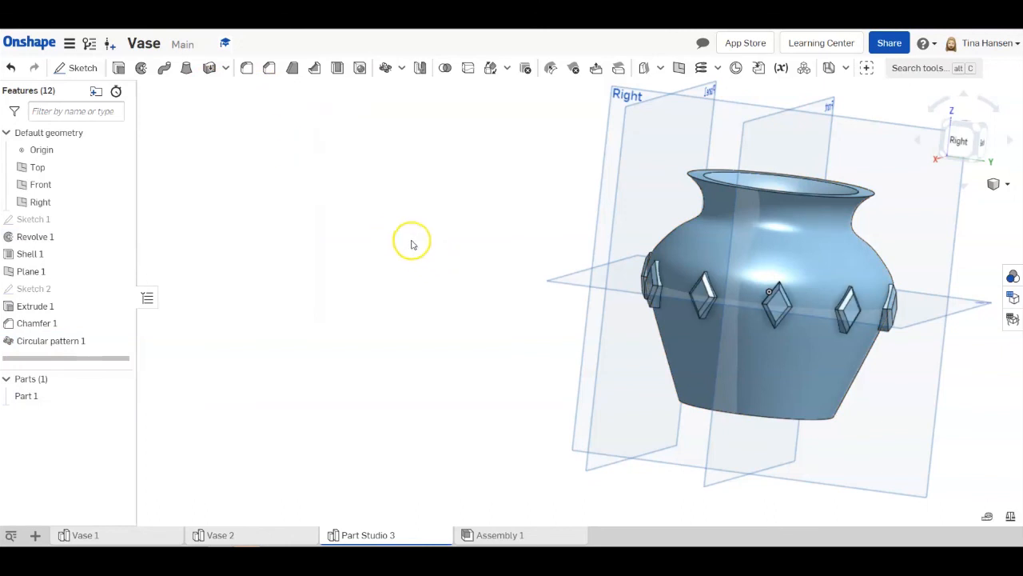
pyautogui.rightClick(406, 238)
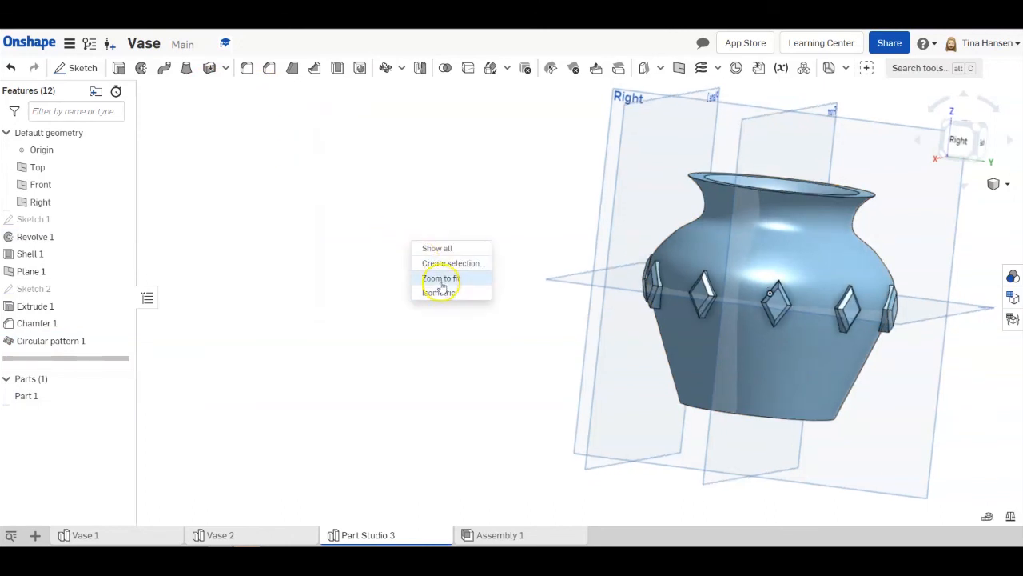
pyautogui.click(438, 278)
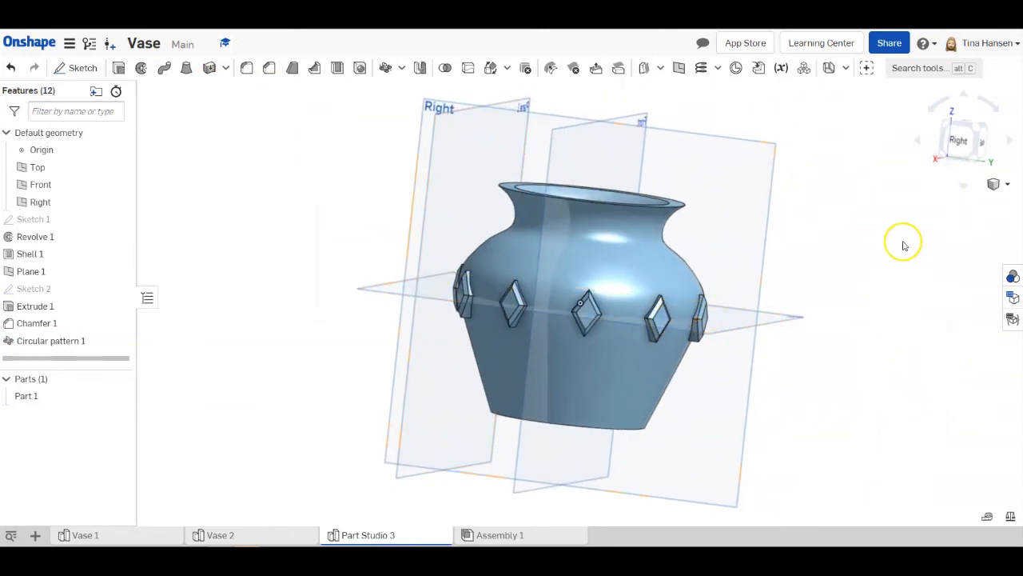